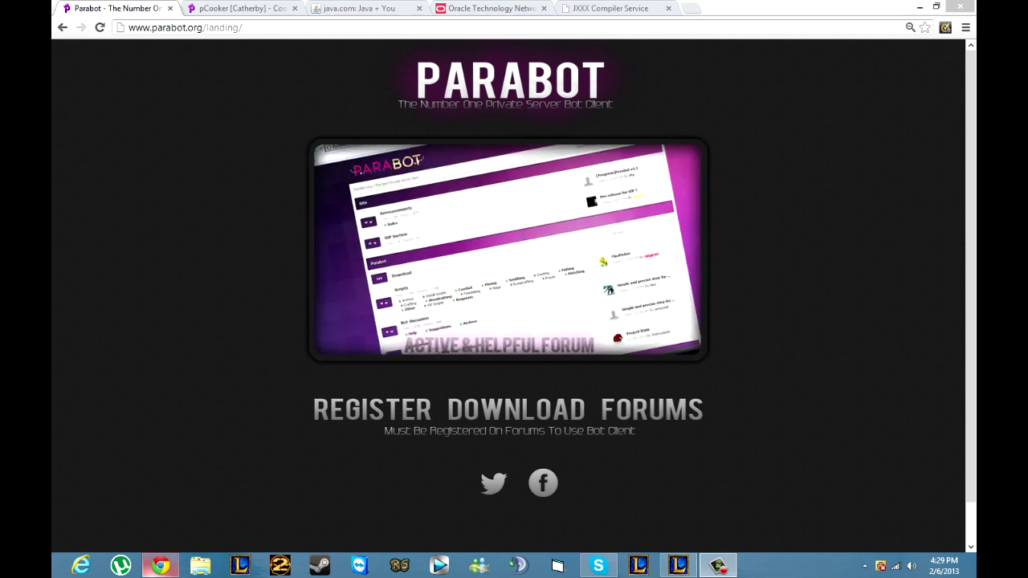
# - Download Parabot.jar from the Parabot landing page and show the downloaded file in its folder
pyautogui.rightClick(465, 267)
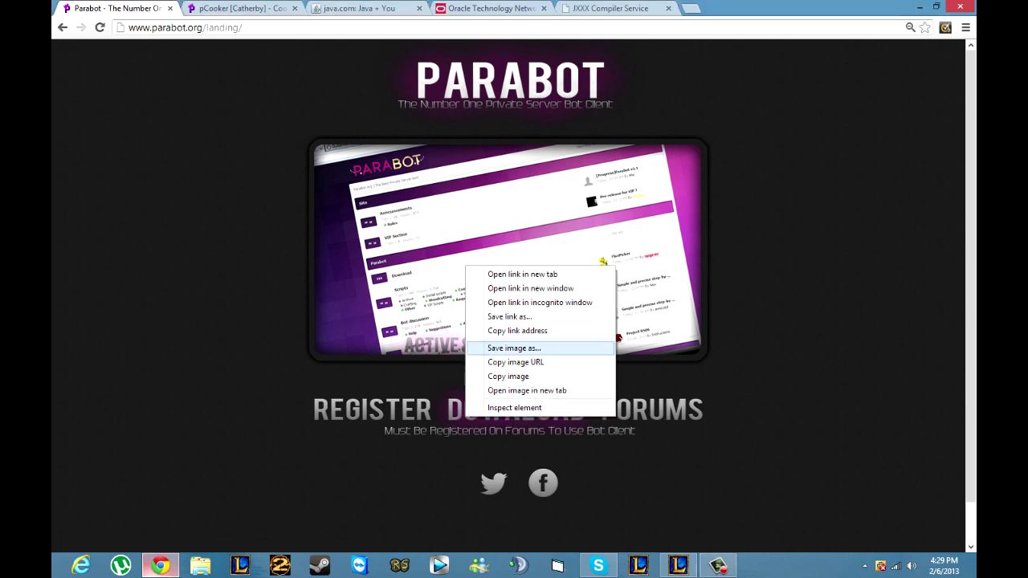
pyautogui.click(514, 412)
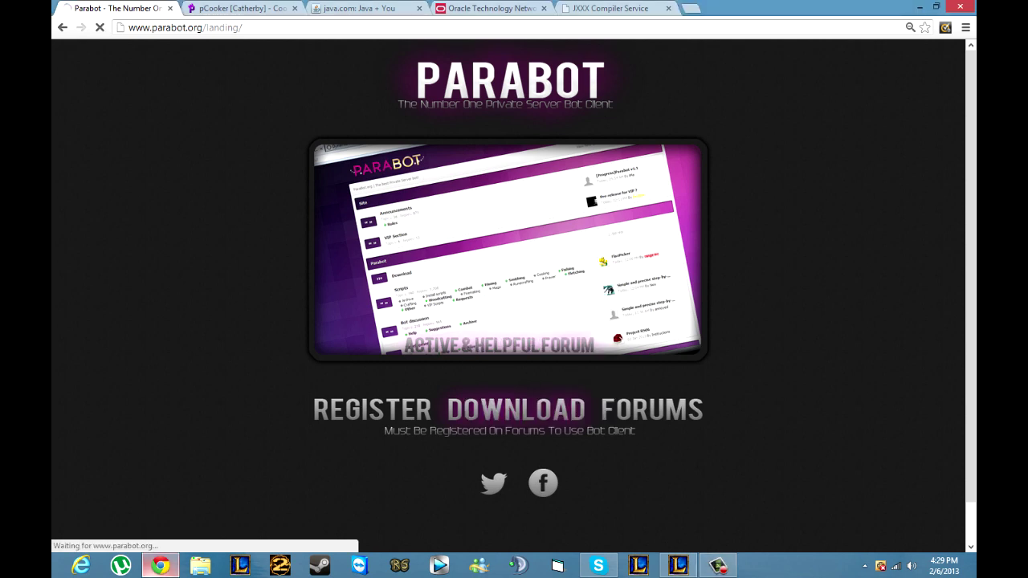
pyautogui.click(250, 538)
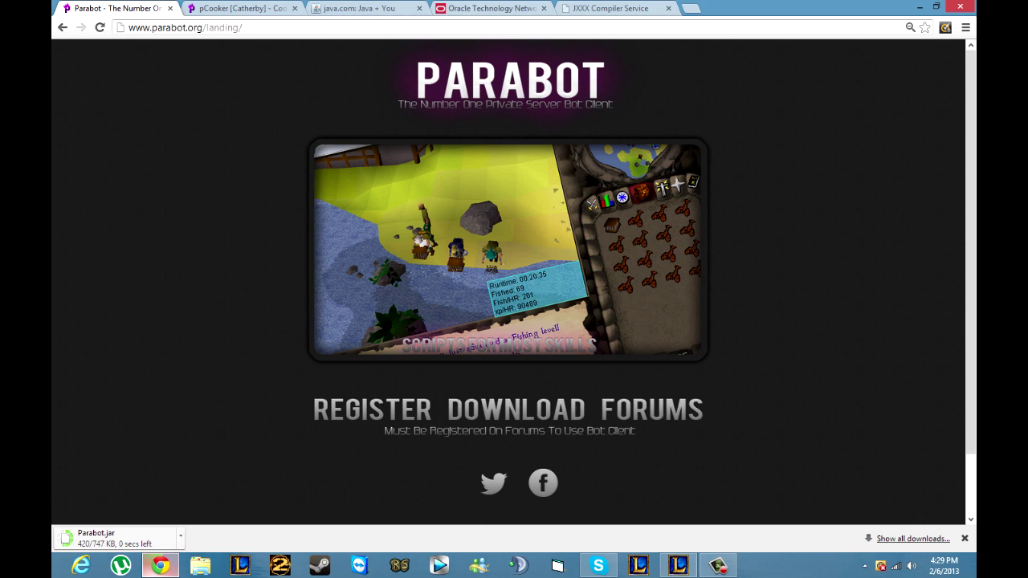
pyautogui.click(181, 535)
pyautogui.click(207, 499)
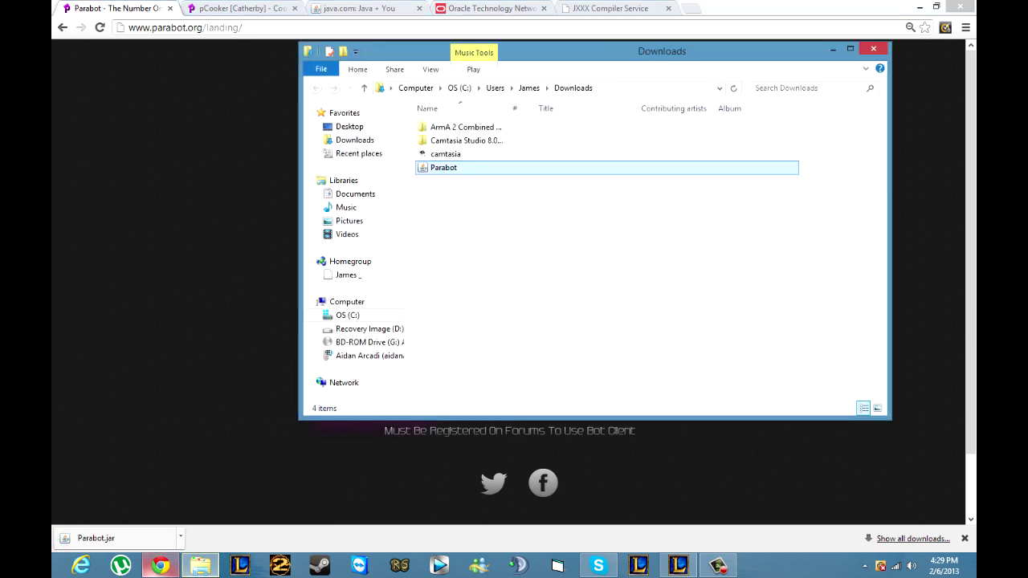
# - Move Parabot.jar from the Downloads folder to the desktop, replacing the existing file there
pyautogui.moveTo(443, 168); pyautogui.dragTo(227, 192)
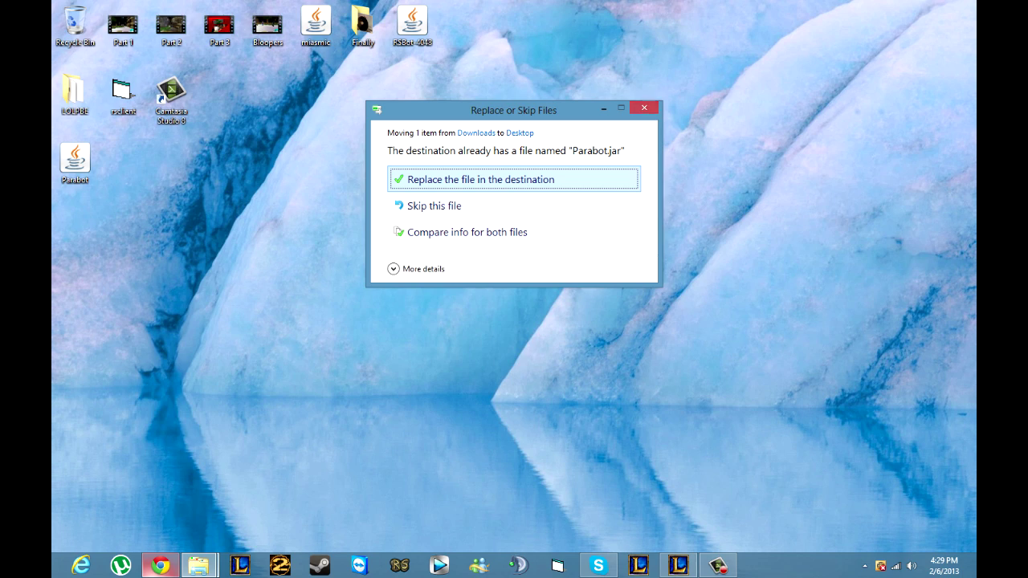
pyautogui.click(480, 180)
pyautogui.moveTo(325, 290); pyautogui.dragTo(53, 1)
pyautogui.click(324, 265)
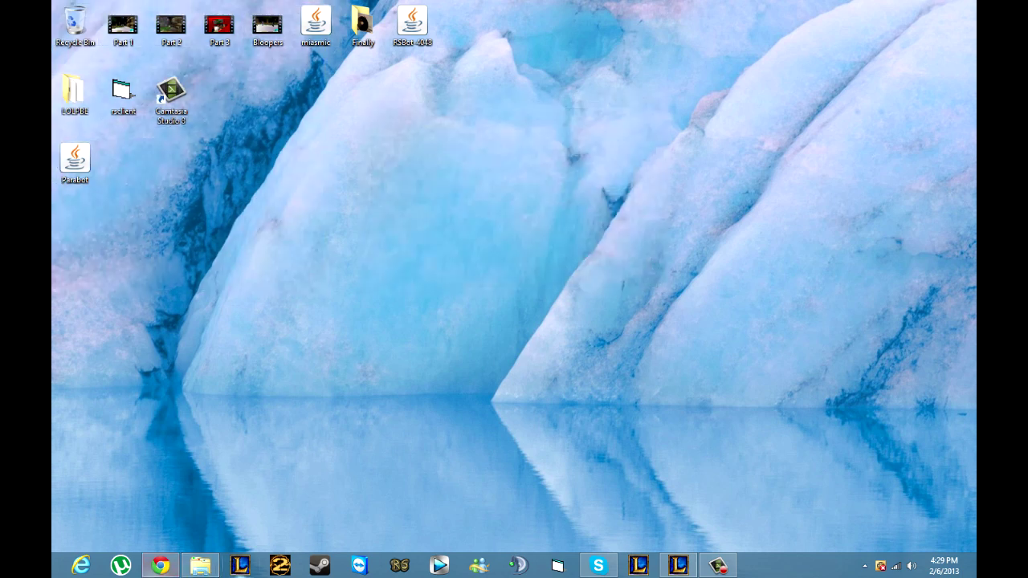
# - Switch to Chrome and bring up the java.com download page with its address highlighted
pyautogui.click(161, 565)
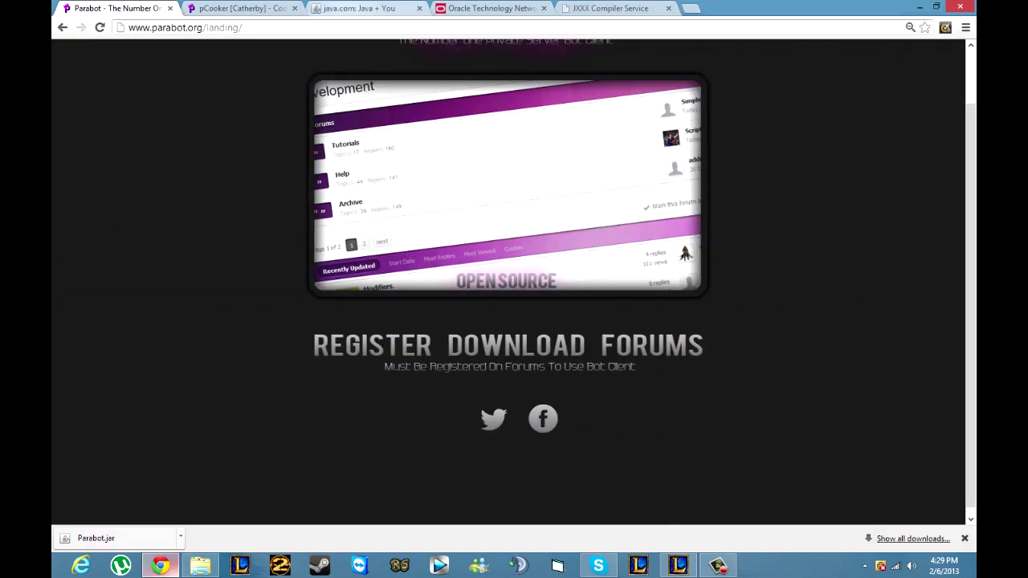
pyautogui.click(357, 8)
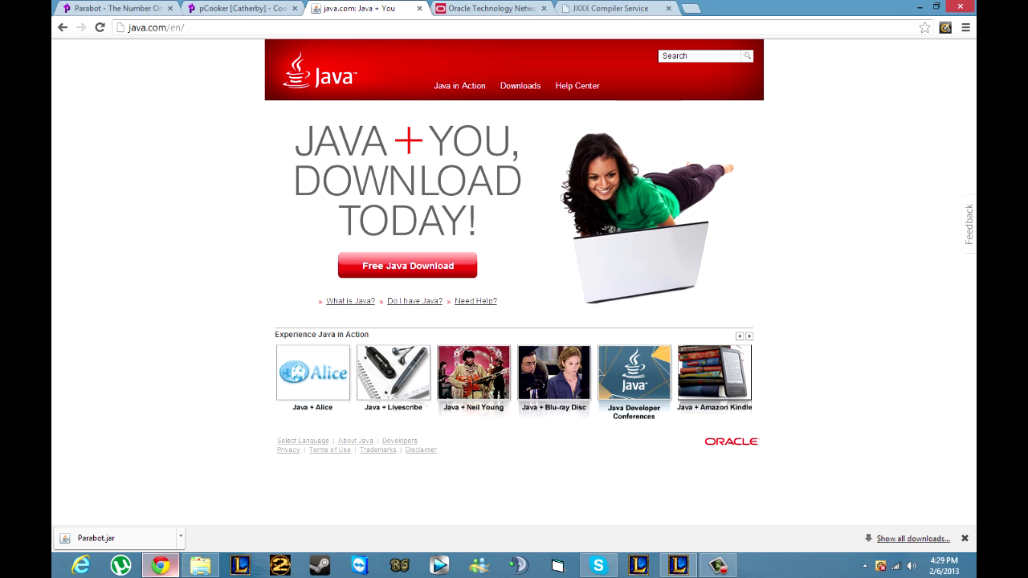
pyautogui.hotkey('ctrl', 'l')
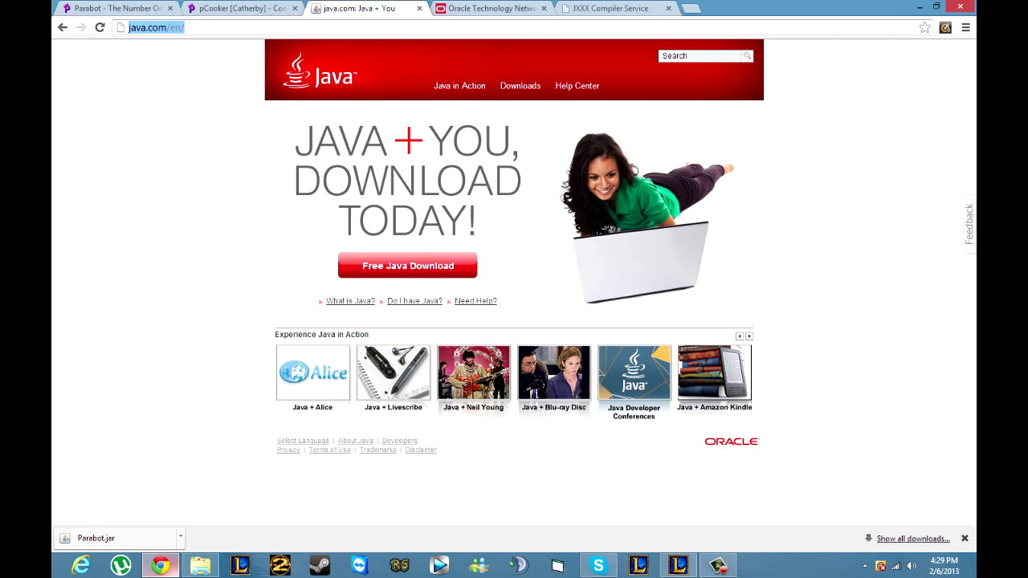
# - Go to java.sun.com in the Oracle page and open its Java SE downloads
pyautogui.click(491, 8)
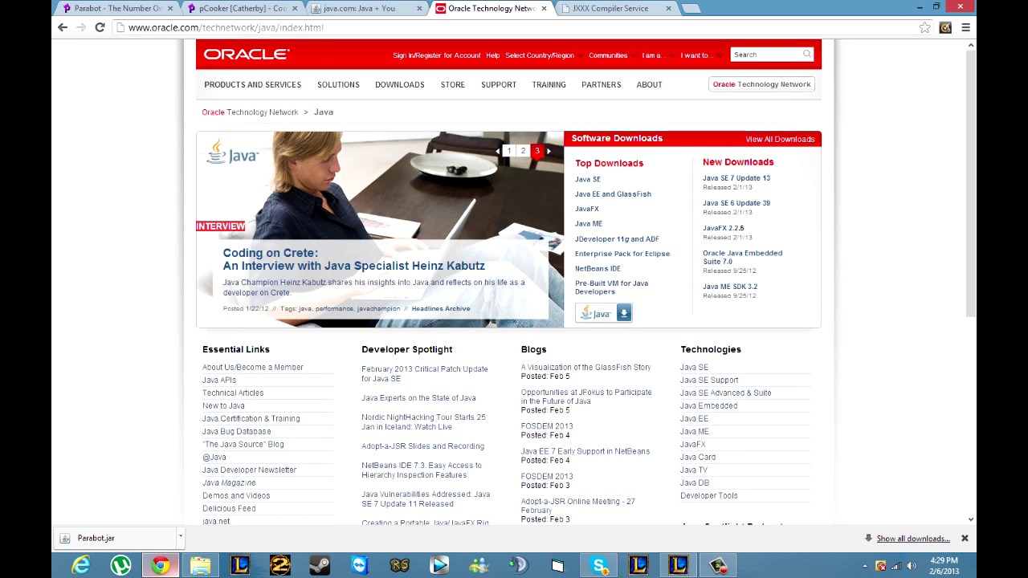
pyautogui.click(241, 27)
pyautogui.write('java.sun.com')
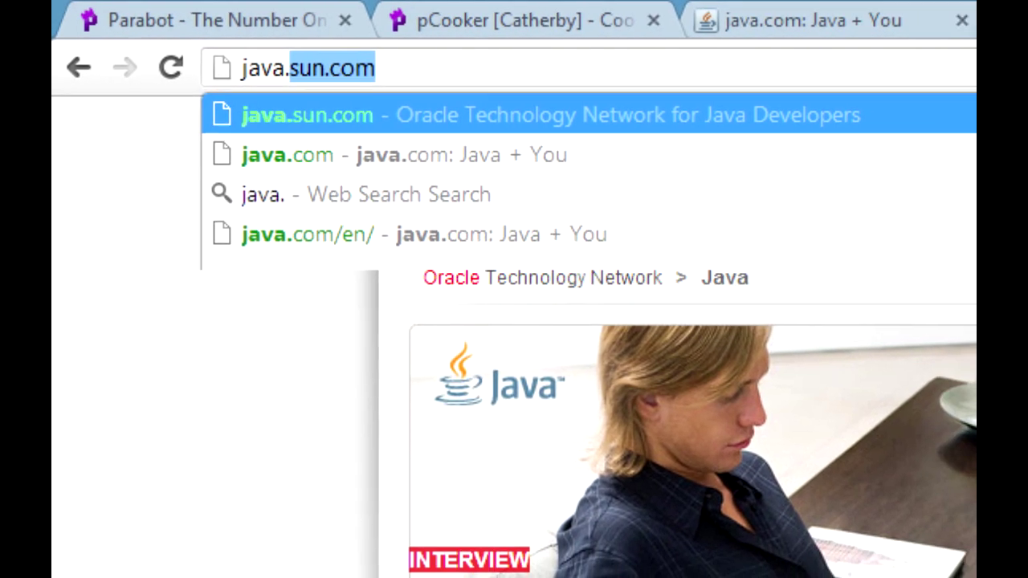
pyautogui.press('Return')
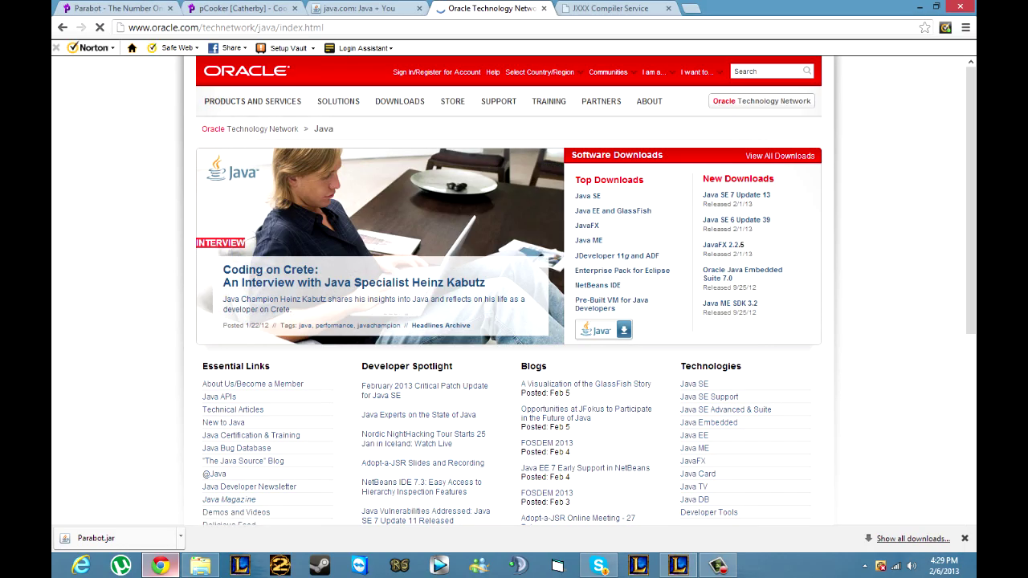
pyautogui.click(586, 196)
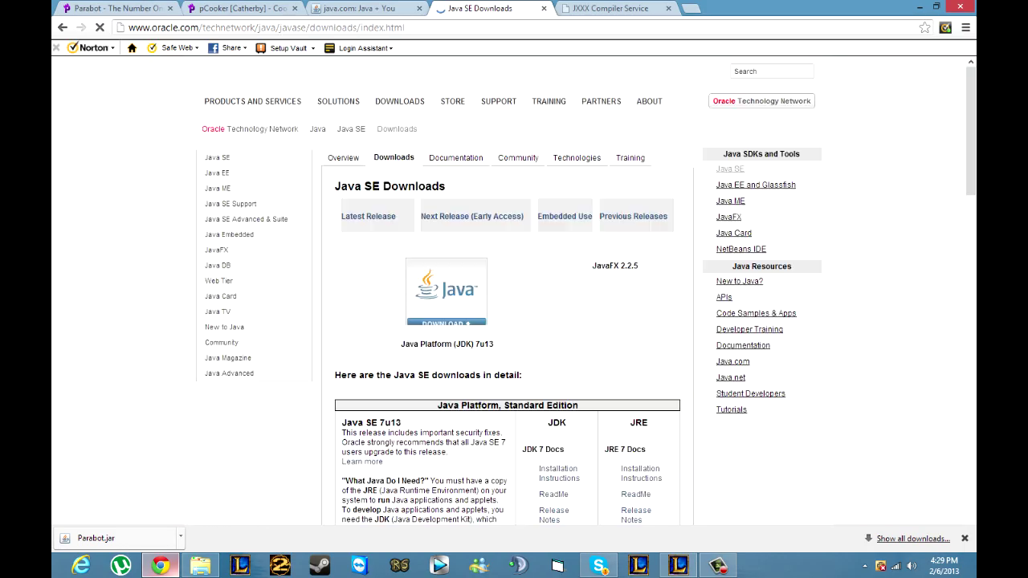
# - Highlight the Java SE 7u13 heading in the Java Platform, Standard Edition section, and clear the highlight
pyautogui.scroll(-1, 514, 291)
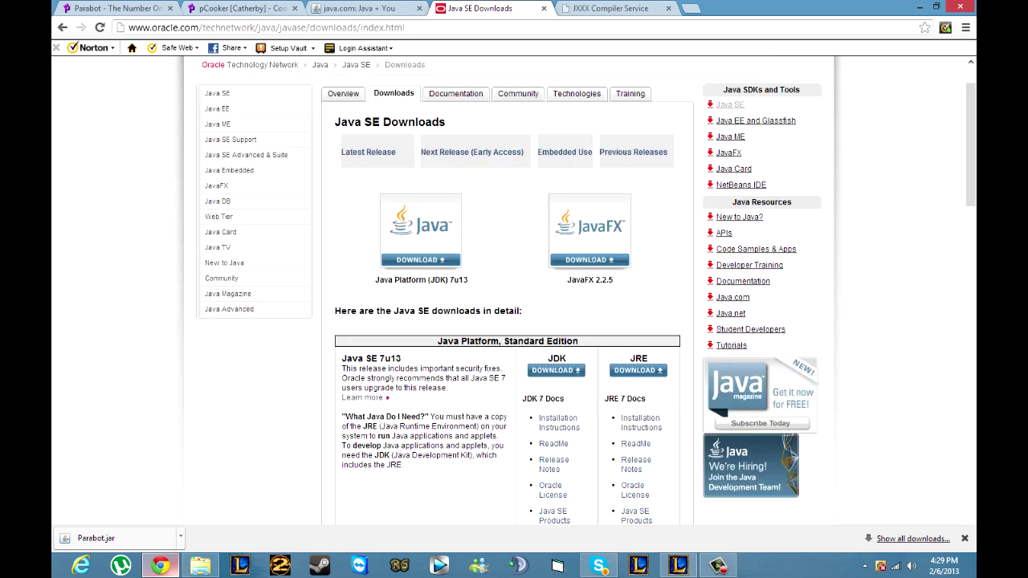
pyautogui.moveTo(342, 359); pyautogui.dragTo(402, 359)
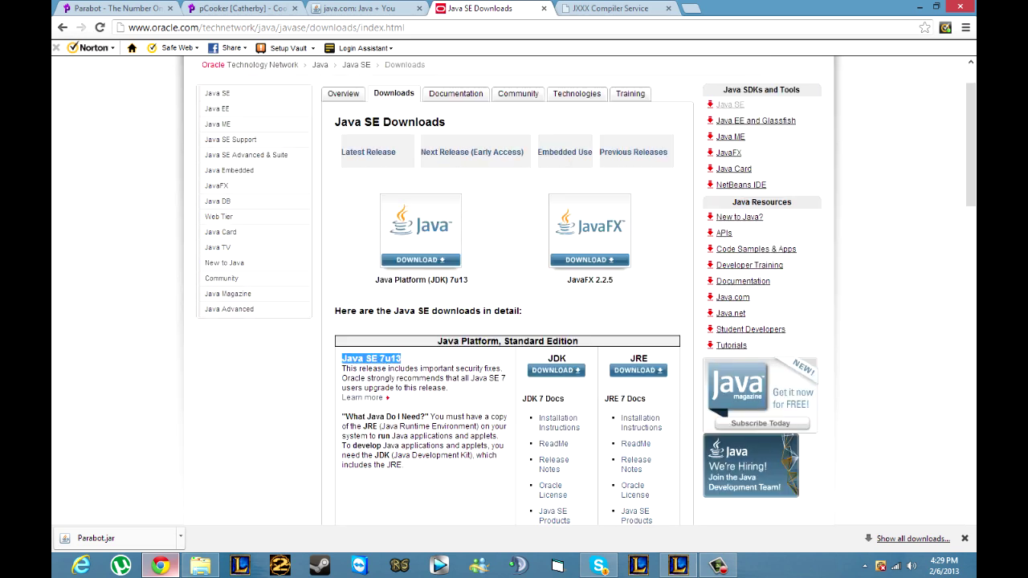
pyautogui.click(407, 359)
pyautogui.doubleClick(390, 359)
pyautogui.click(406, 360)
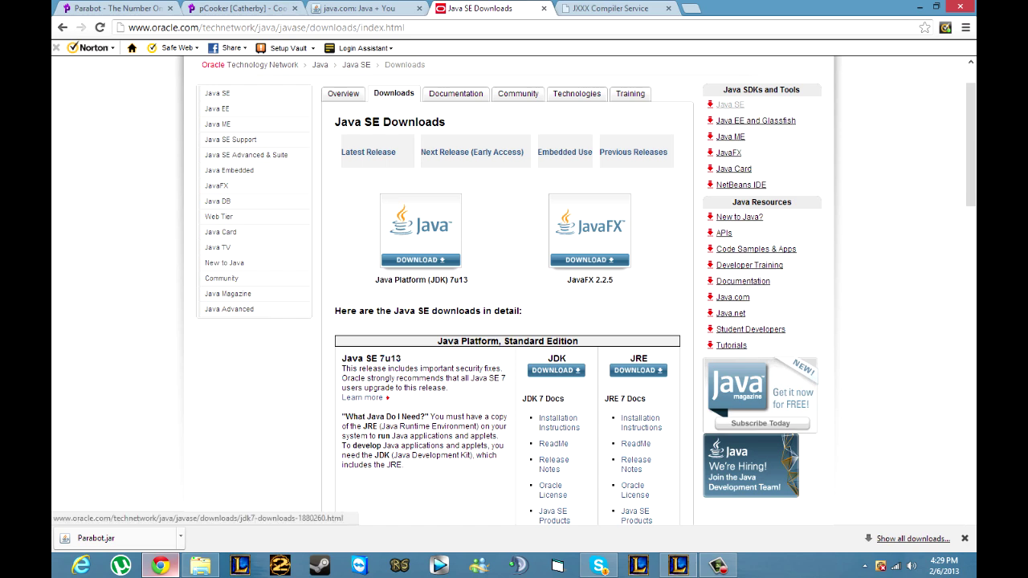
# - Open the JDK downloads and accept the license agreement for Java SE Development Kit 7u13
pyautogui.click(556, 370)
pyautogui.scroll(-3, 556, 370)
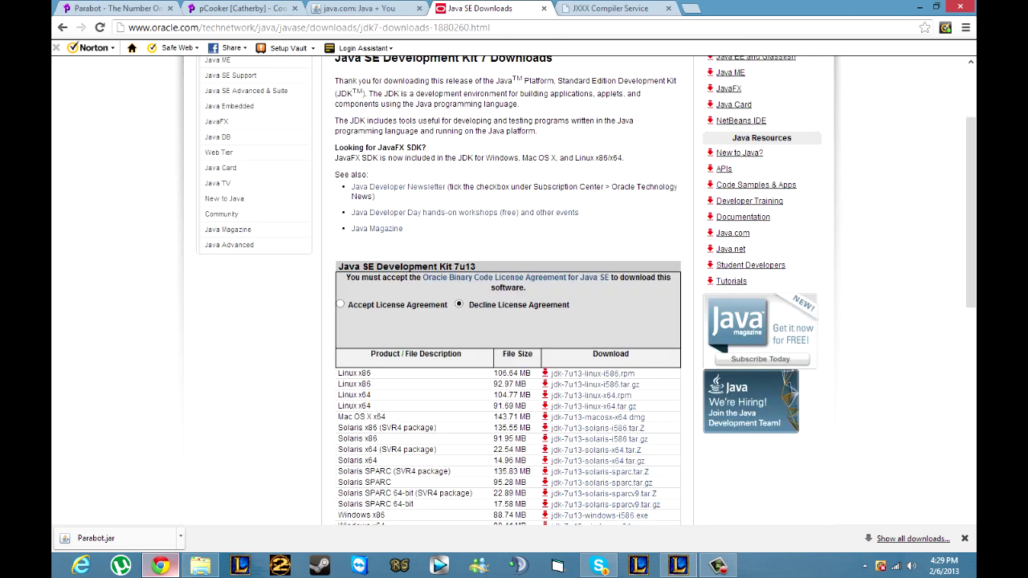
pyautogui.click(340, 304)
pyautogui.scroll(-1, 507, 321)
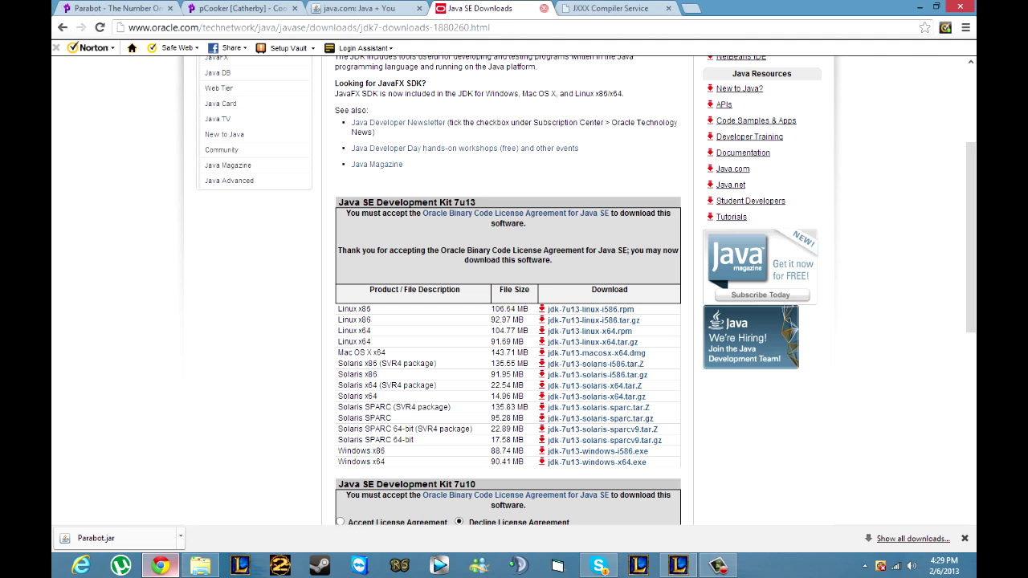
# - Close the Oracle Java SE Downloads and java.com pages and bring up the pCooker [Catherby] page
pyautogui.click(543, 8)
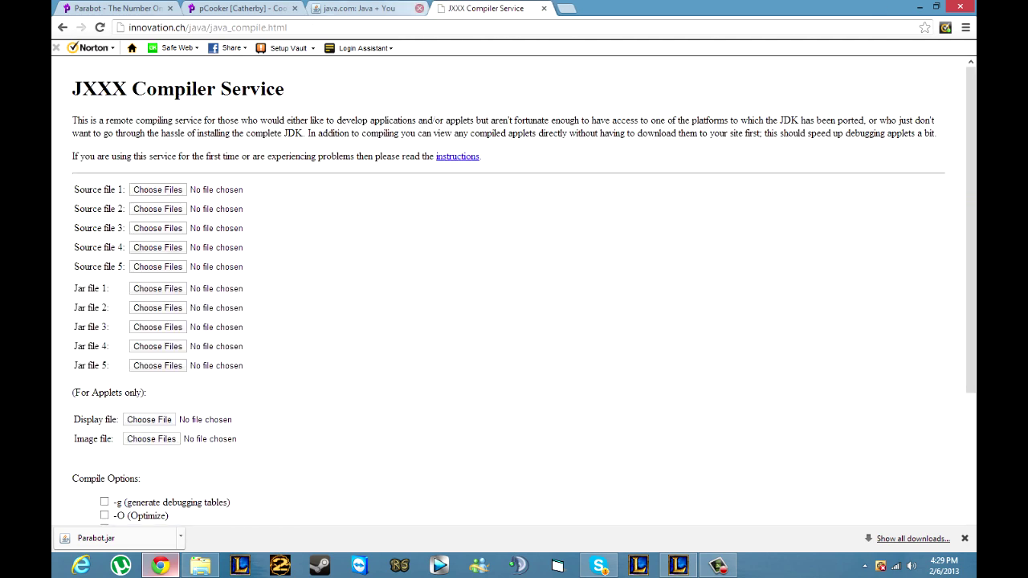
pyautogui.click(419, 8)
pyautogui.click(242, 8)
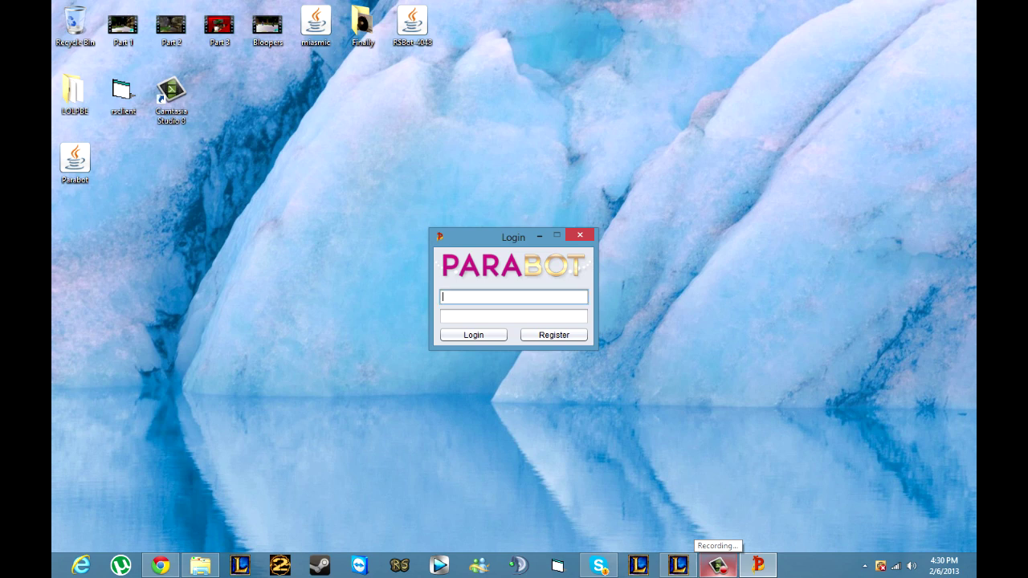
# - Log in to Parabot with the account's username and password
pyautogui.press('Tab')
pyautogui.write('*')
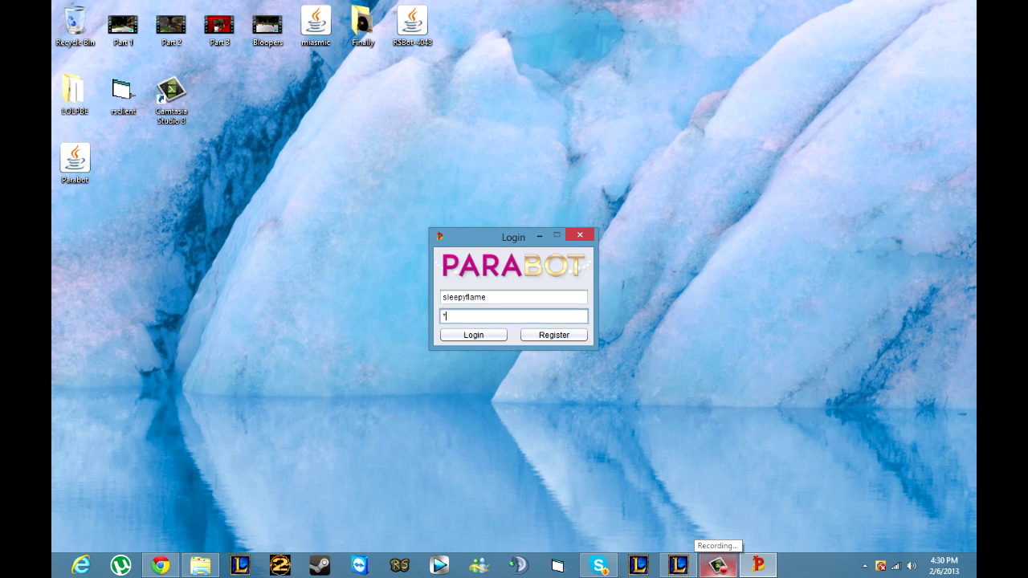
pyautogui.write('**********')
pyautogui.press('Return')
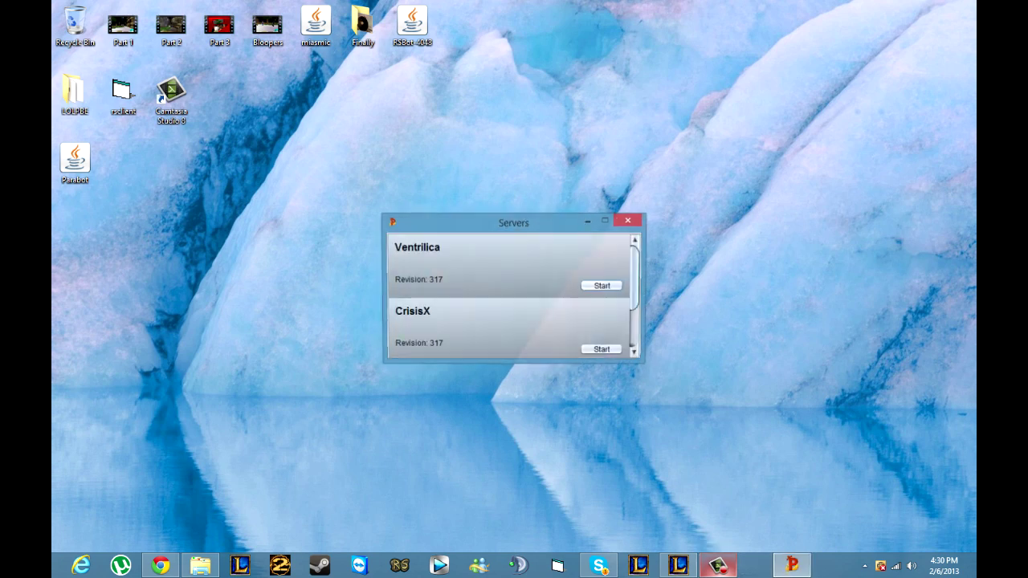
# - Start a server from the lower part of the Parabot server list and close the client window
pyautogui.moveTo(635, 278); pyautogui.dragTo(635, 317)
pyautogui.click(602, 346)
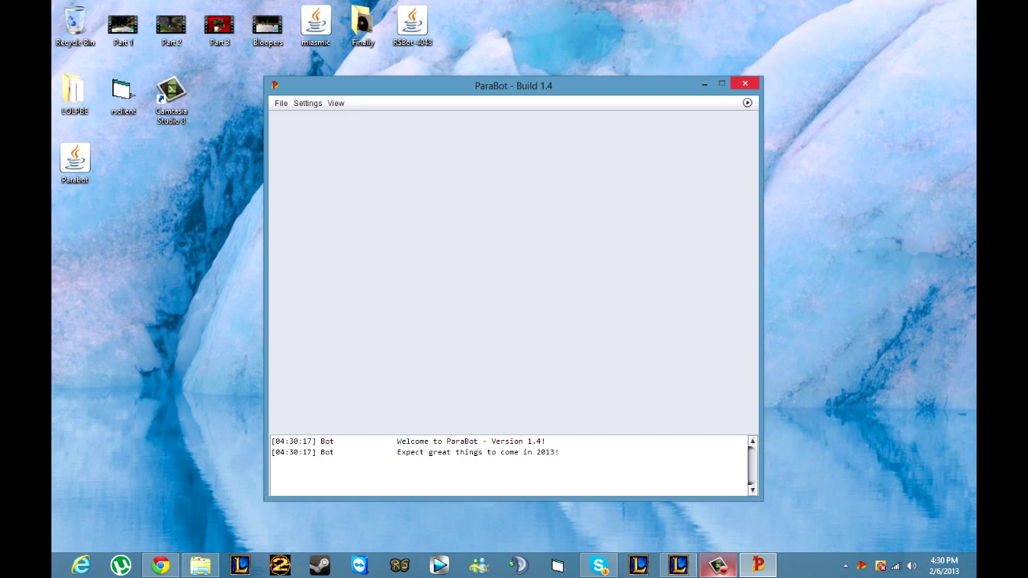
pyautogui.click(745, 84)
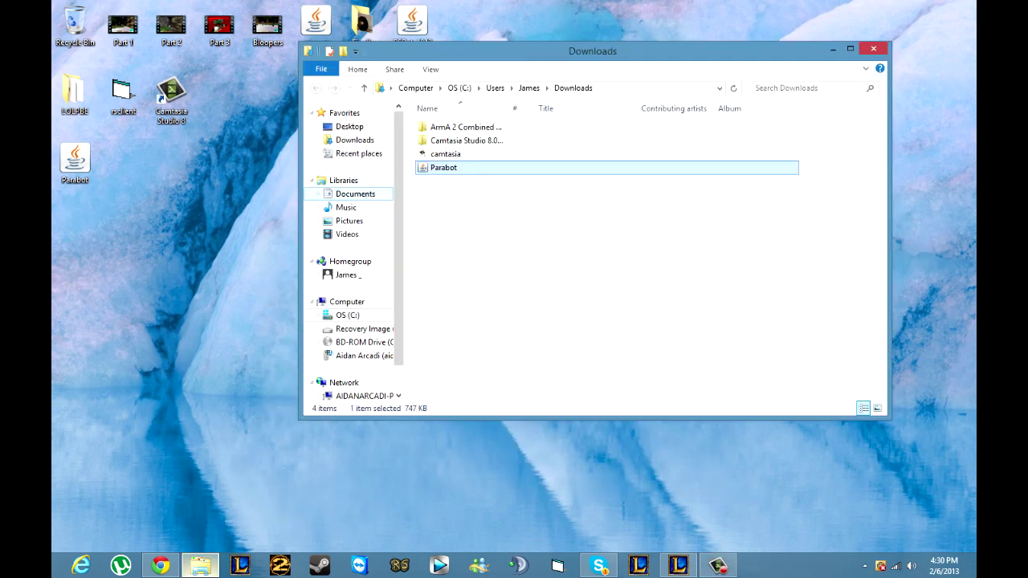
# - Open the Parabot folder in the Documents library
pyautogui.click(355, 194)
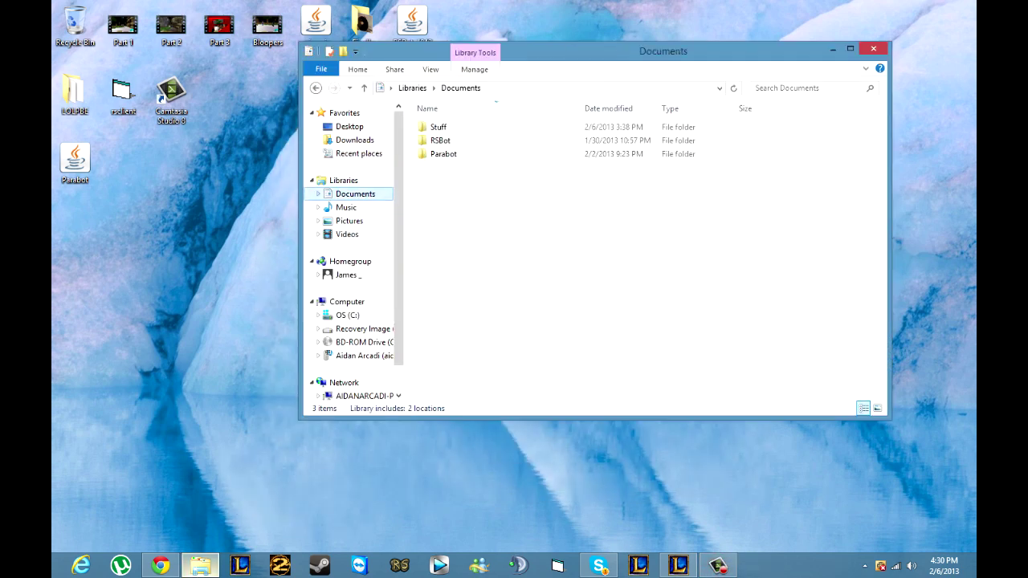
pyautogui.click(443, 154)
pyautogui.doubleClick(443, 154)
pyautogui.moveTo(634, 247); pyautogui.dragTo(474, 117)
pyautogui.click(514, 225)
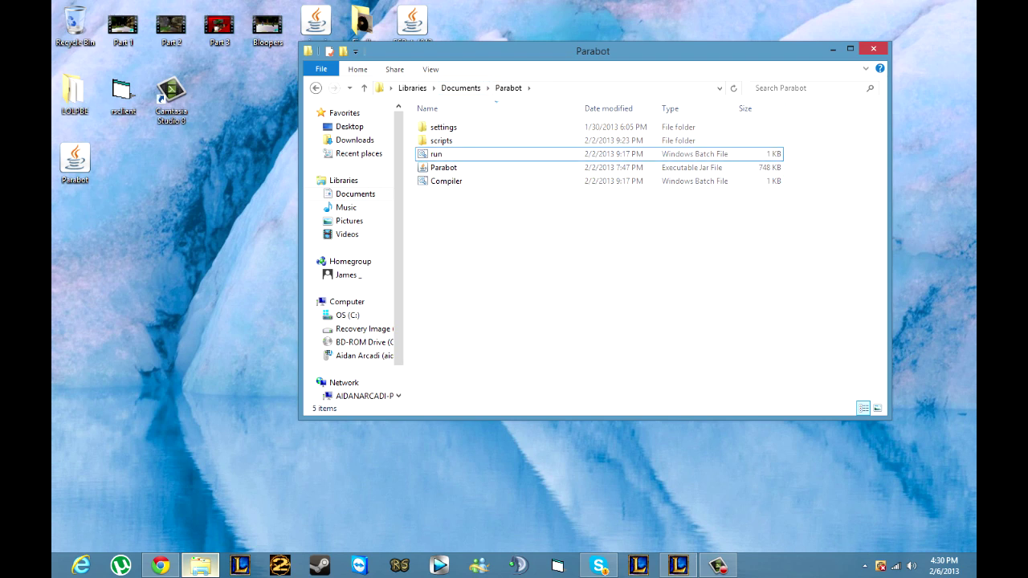
# - Create a new text document with its default name in the Parabot folder and open it in Notepad
pyautogui.moveTo(594, 51); pyautogui.dragTo(514, 20)
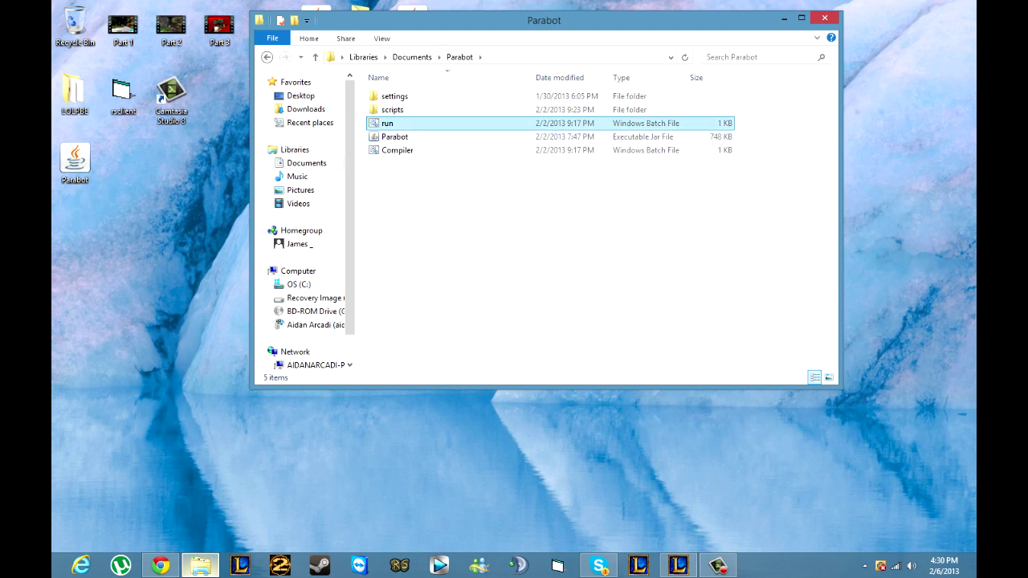
pyautogui.rightClick(420, 184)
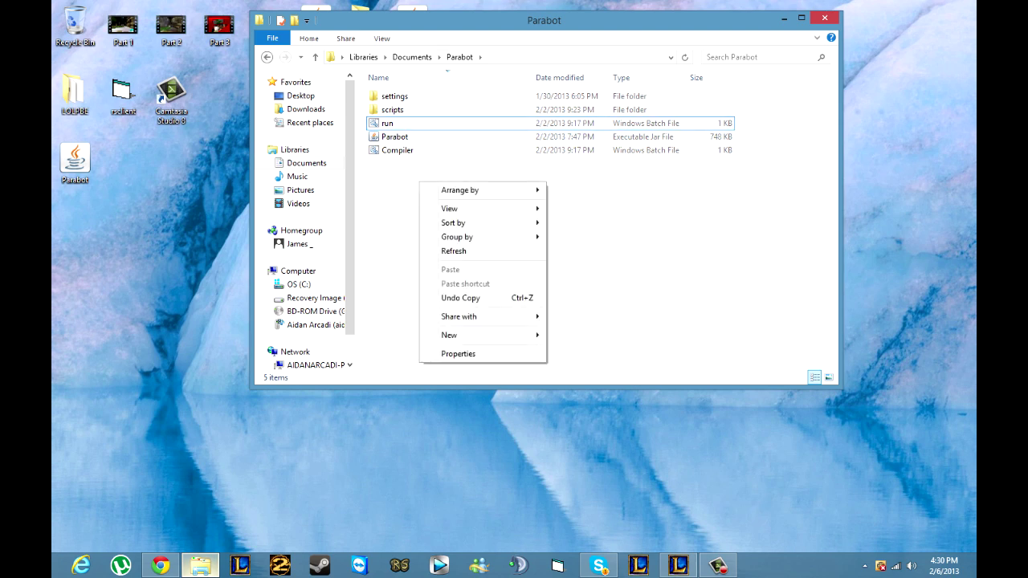
pyautogui.moveTo(482, 335)
pyautogui.click(594, 438)
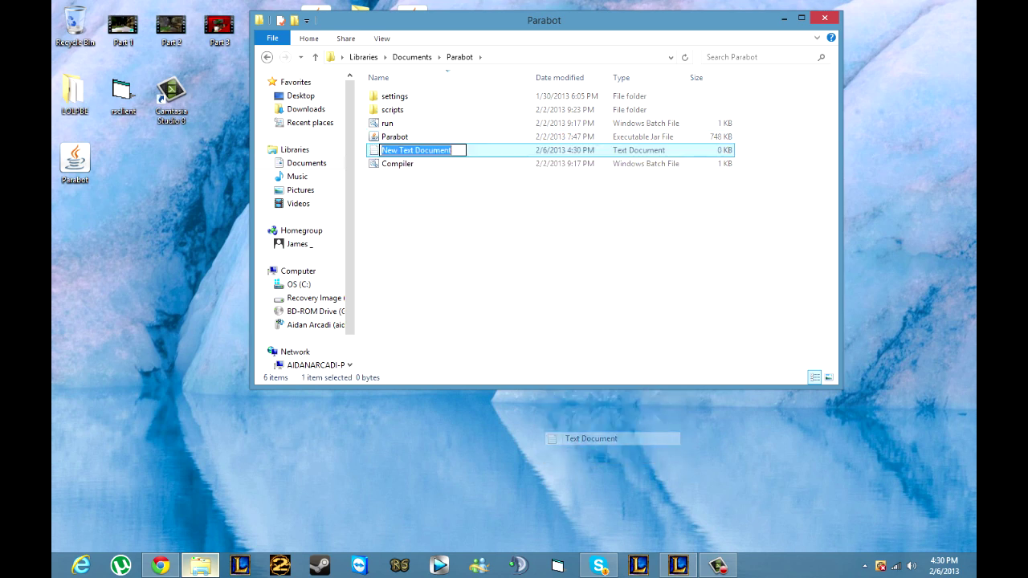
pyautogui.click(498, 240)
pyautogui.doubleClick(426, 150)
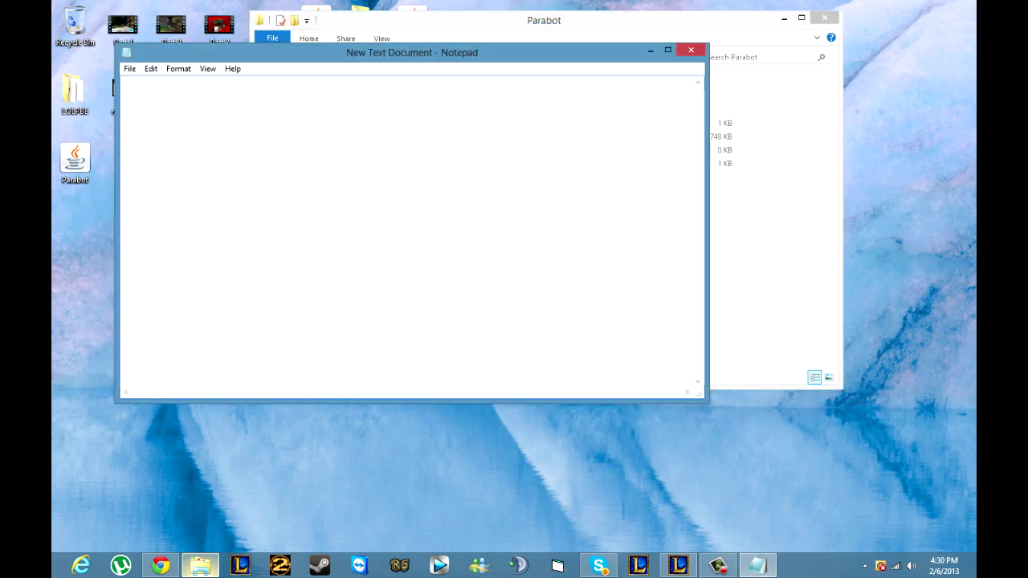
pyautogui.moveTo(402, 53); pyautogui.dragTo(459, 183)
# - Copy the line "java -jar Parabot.jar -dev" from the existing run batch file and close that file
pyautogui.click(388, 123)
pyautogui.rightClick(392, 126)
pyautogui.click(417, 150)
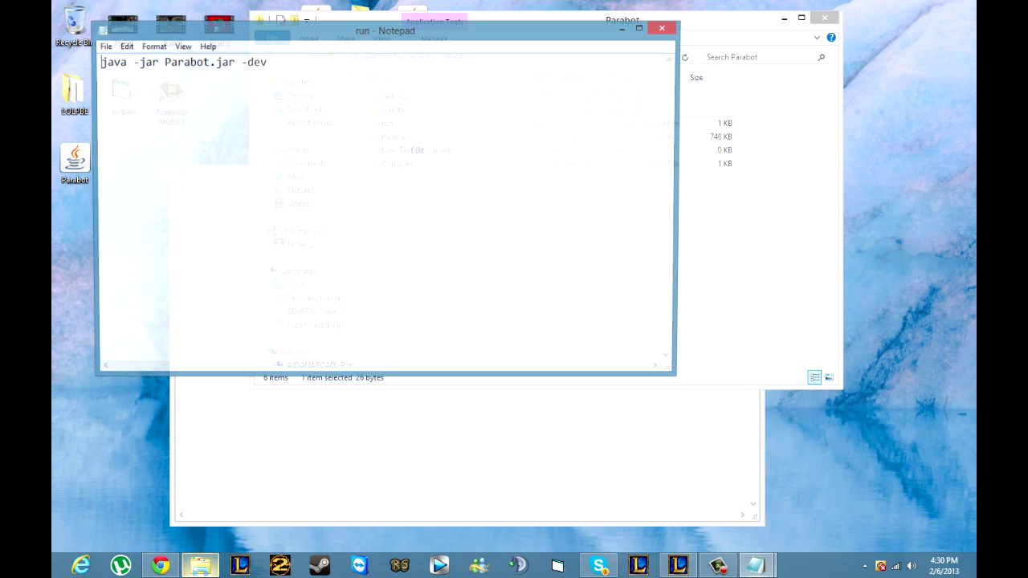
pyautogui.hotkey('ctrl', 'a')
pyautogui.hotkey('ctrl', 'c')
pyautogui.click(664, 27)
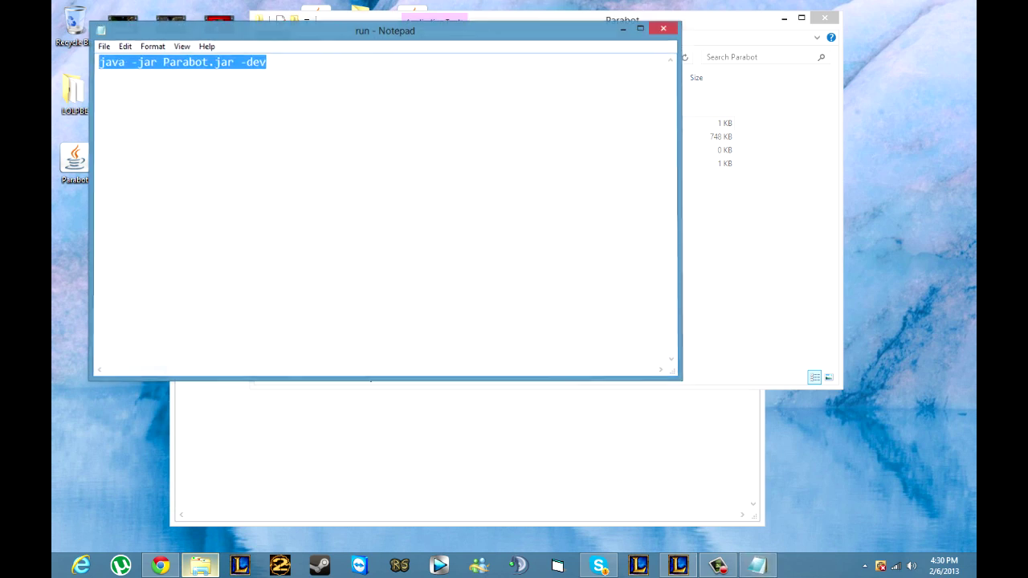
# - Paste "java -jar Parabot.jar -dev" into the empty New Text Document
pyautogui.click(202, 230)
pyautogui.rightClick(202, 230)
pyautogui.click(234, 285)
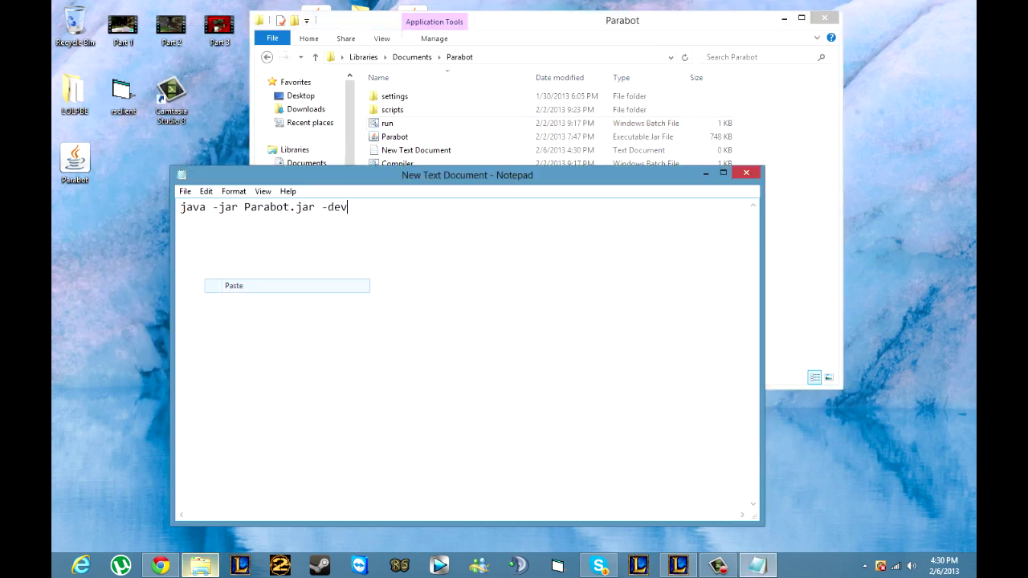
# - Prepare to save the Notepad document as run.bat with the file type All Files, but cancel the save
pyautogui.click(185, 191)
pyautogui.click(213, 248)
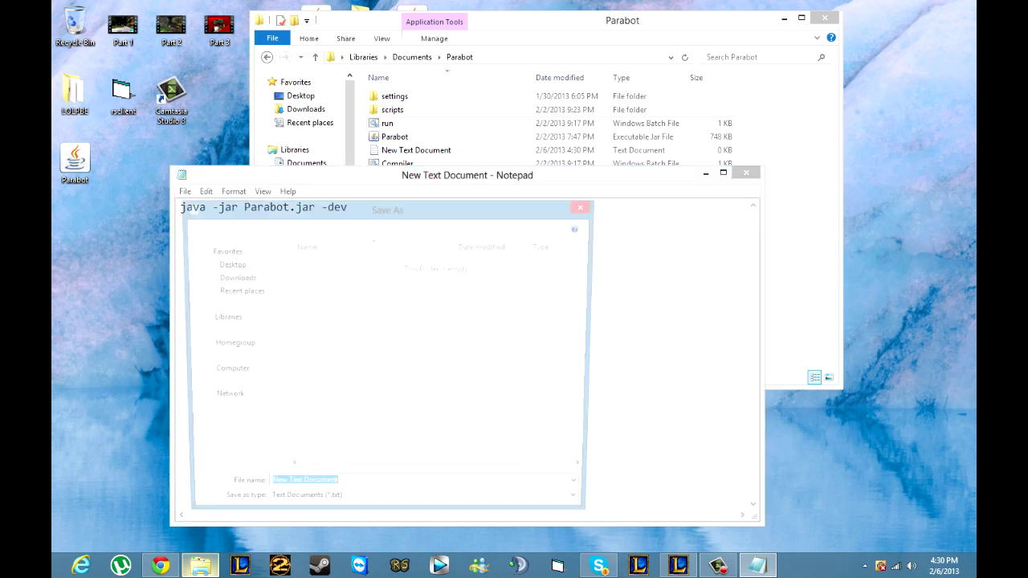
pyautogui.write('run.bat')
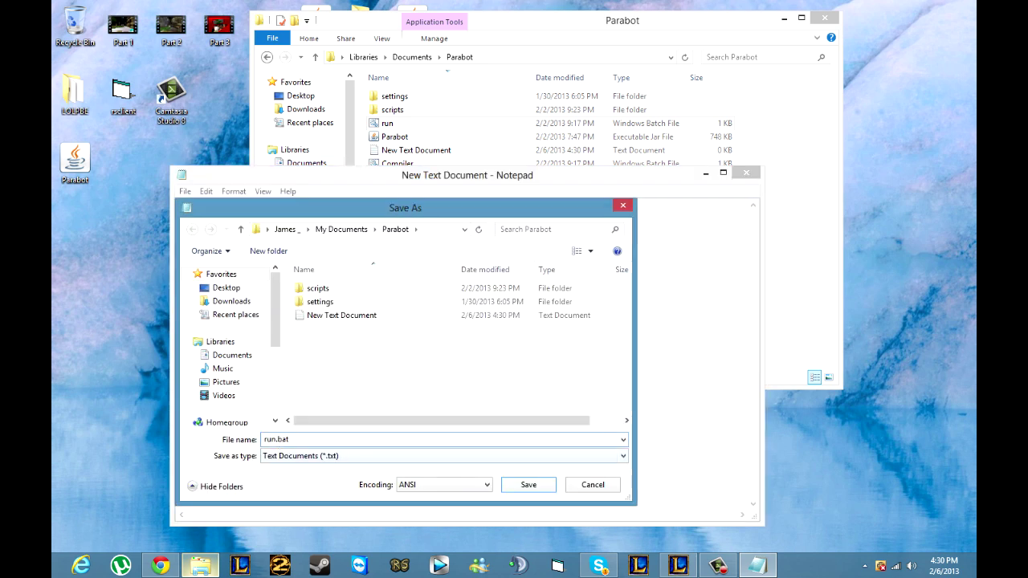
pyautogui.click(337, 456)
pyautogui.click(321, 479)
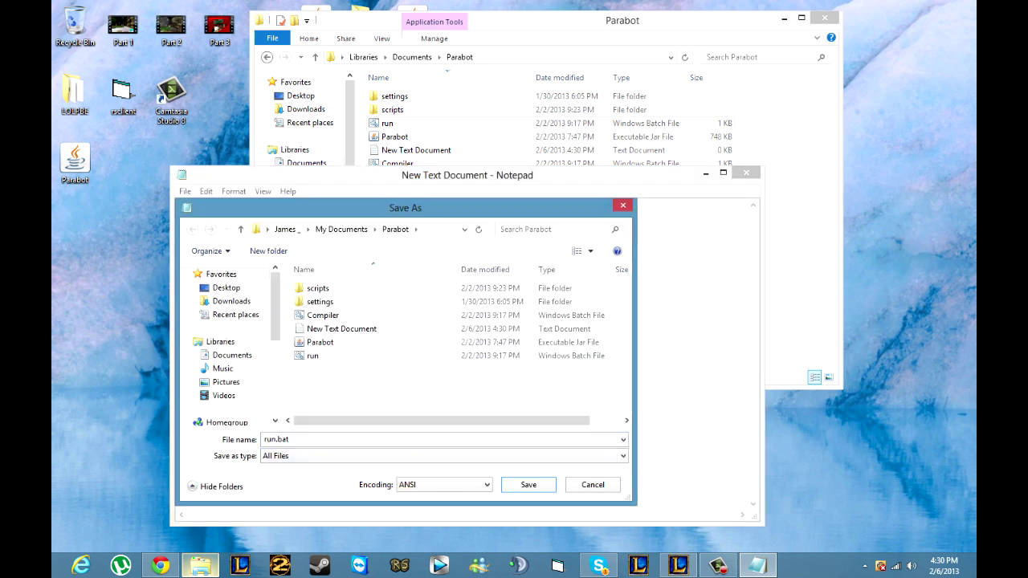
pyautogui.click(622, 206)
# - Close the Notepad document without saving and delete New Text Document from the Parabot folder
pyautogui.click(746, 173)
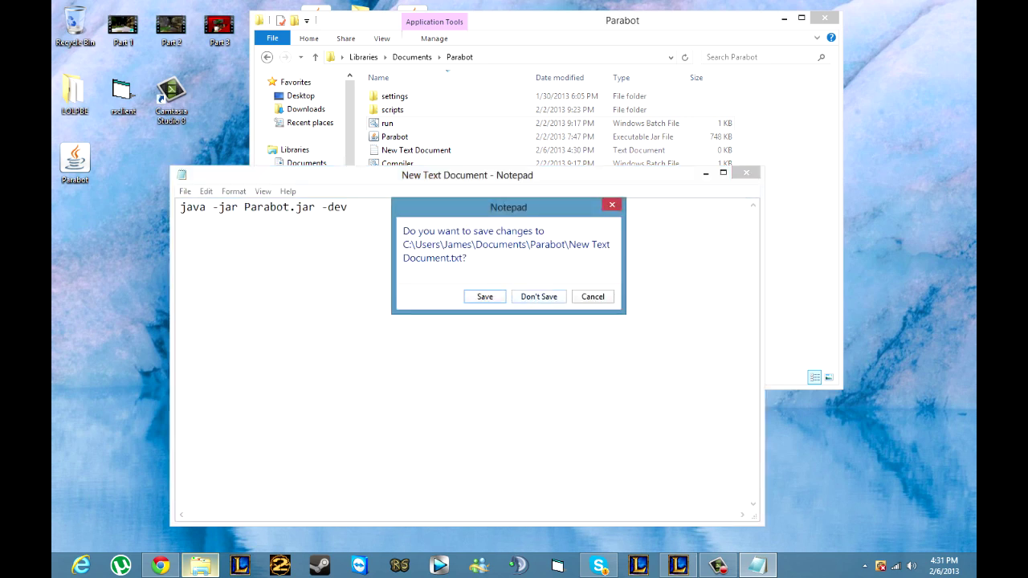
pyautogui.click(539, 296)
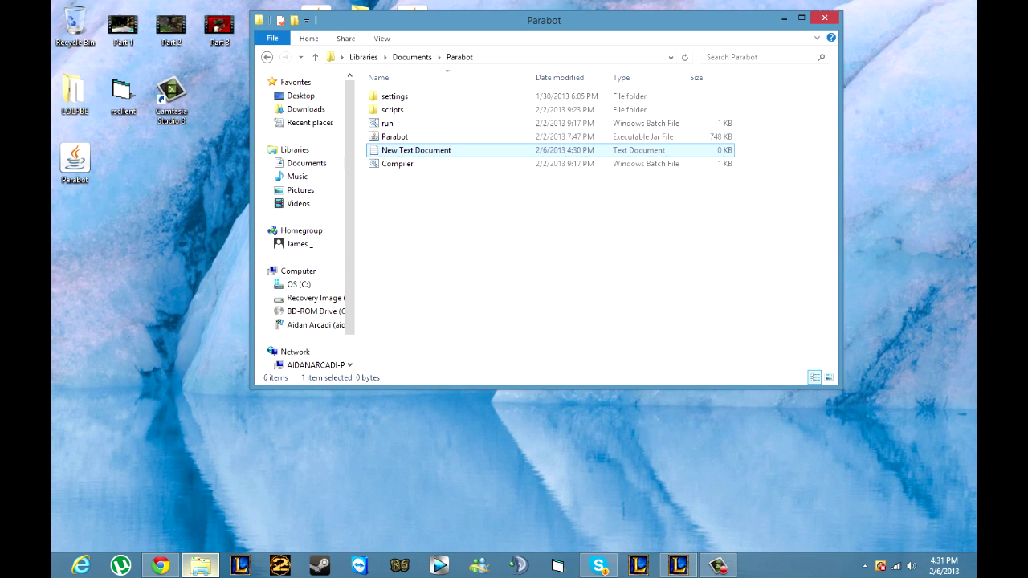
pyautogui.press('Delete')
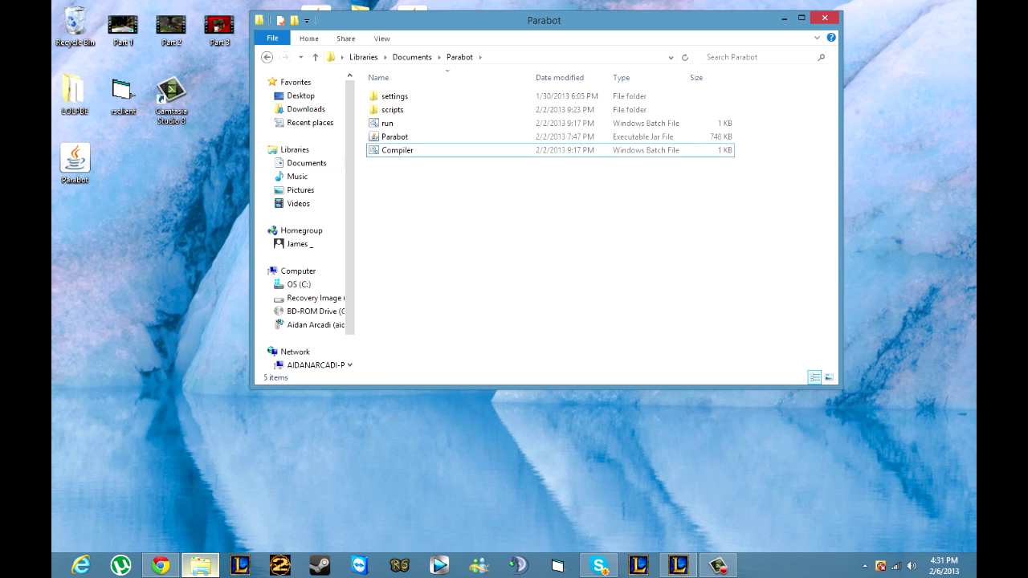
# - Switch to Chrome and examine the pCooker [Catherby] forum topic, its download note and the JXXX Compiler Service page
pyautogui.click(160, 565)
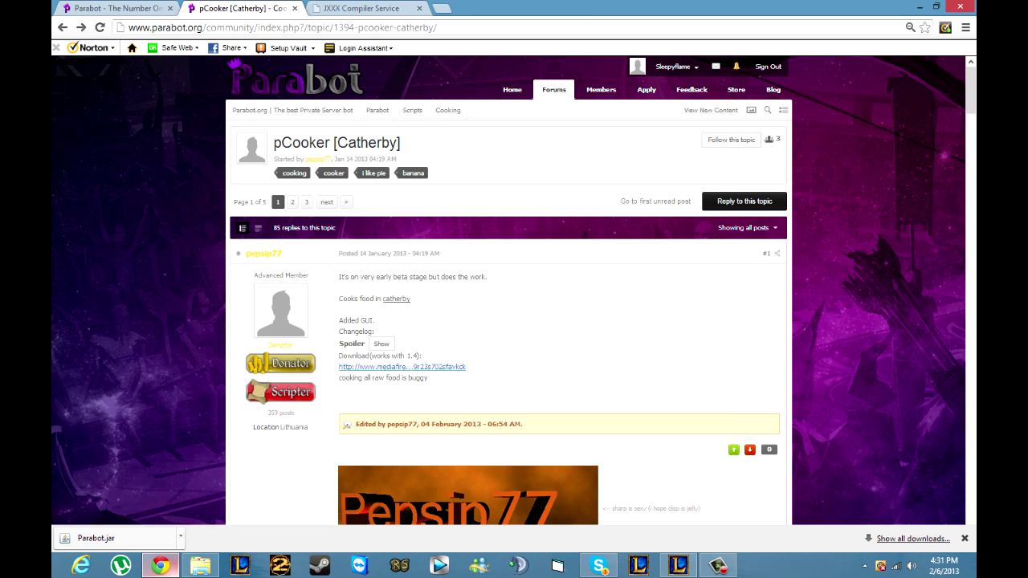
pyautogui.click(118, 8)
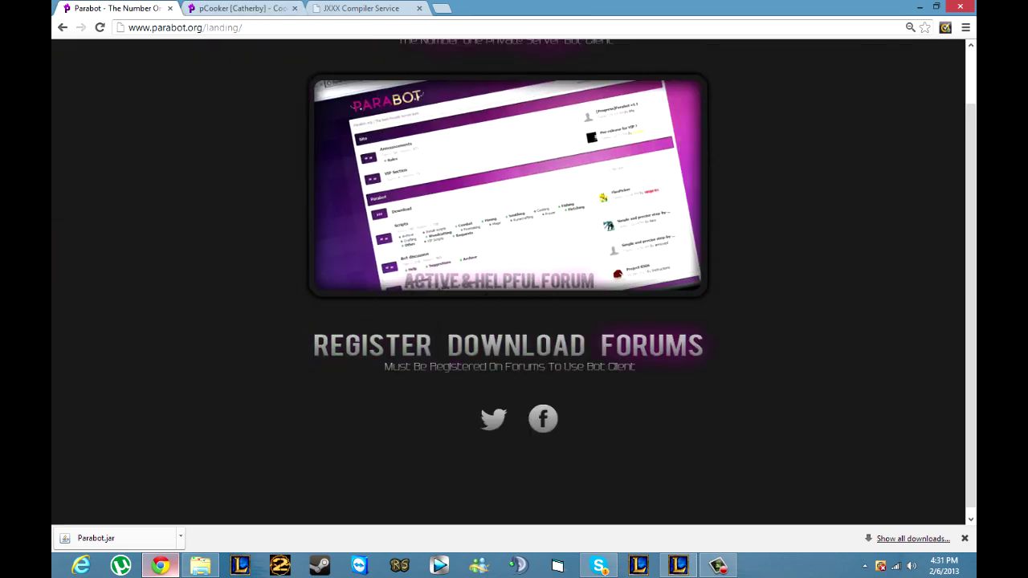
pyautogui.click(241, 8)
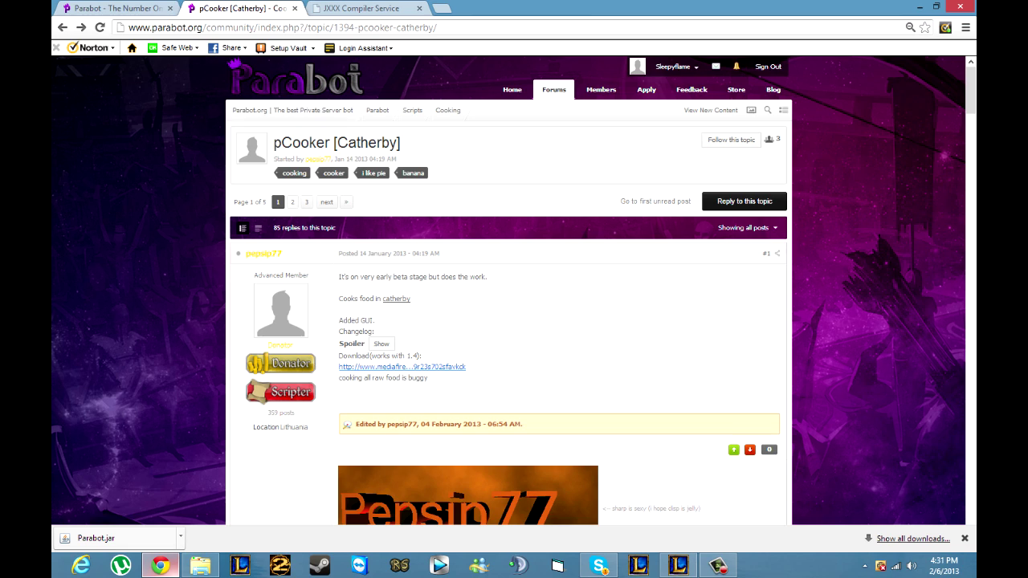
pyautogui.scroll(-1, 514, 305)
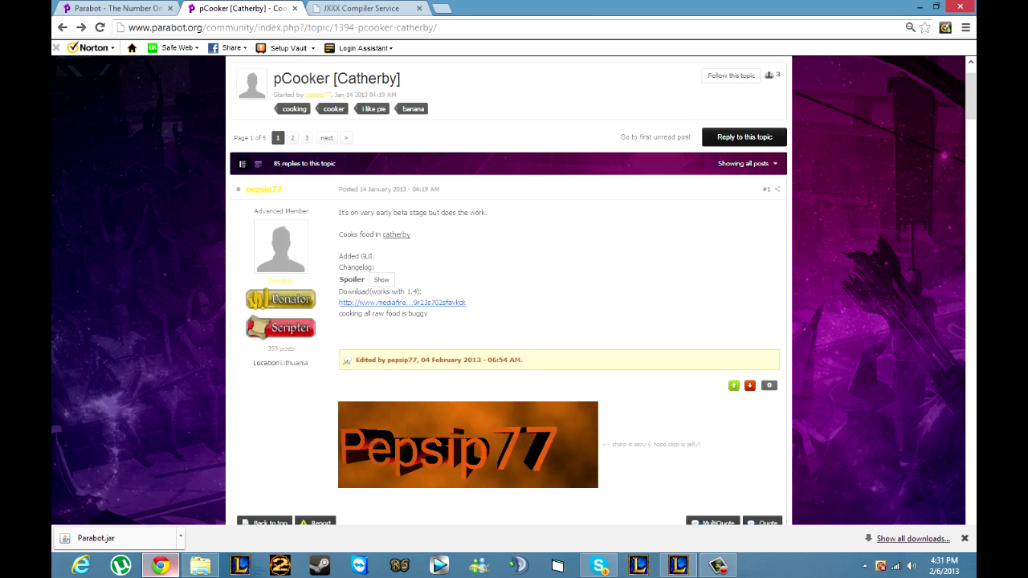
pyautogui.moveTo(401, 78); pyautogui.dragTo(274, 78)
pyautogui.click(321, 79)
pyautogui.click(363, 9)
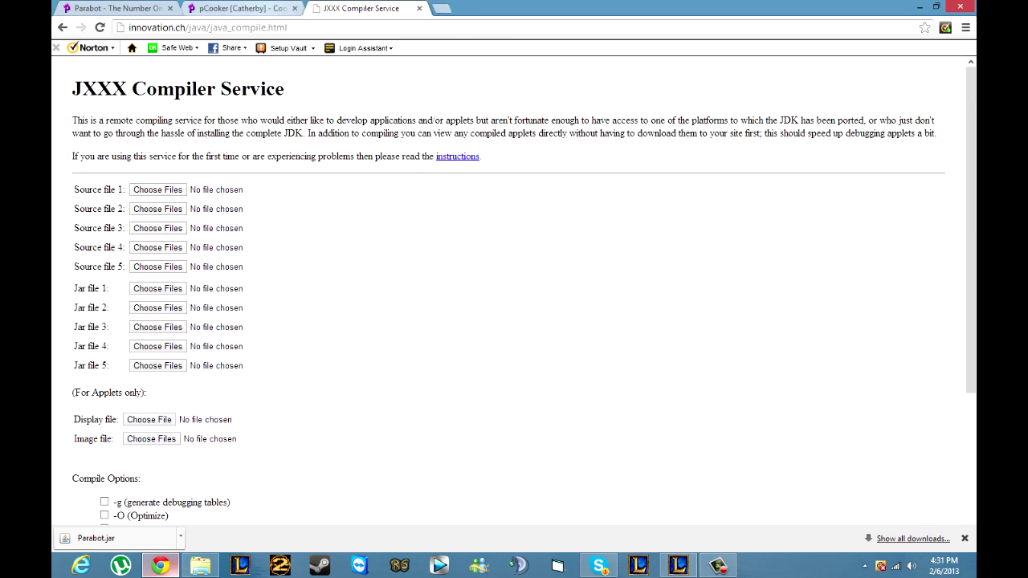
pyautogui.hotkey('ctrl', 'shift', 'Tab')
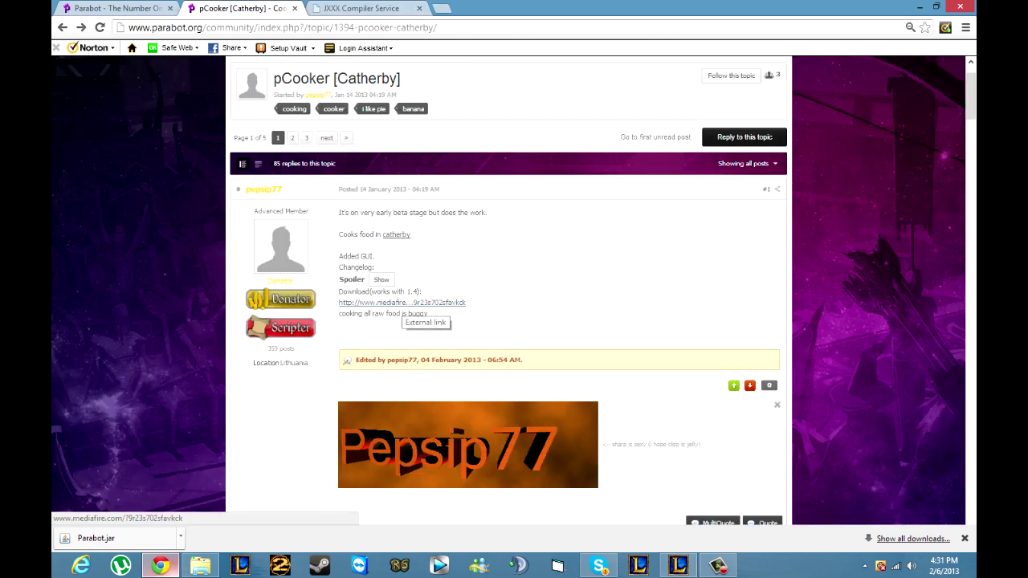
pyautogui.moveTo(422, 292); pyautogui.dragTo(376, 291)
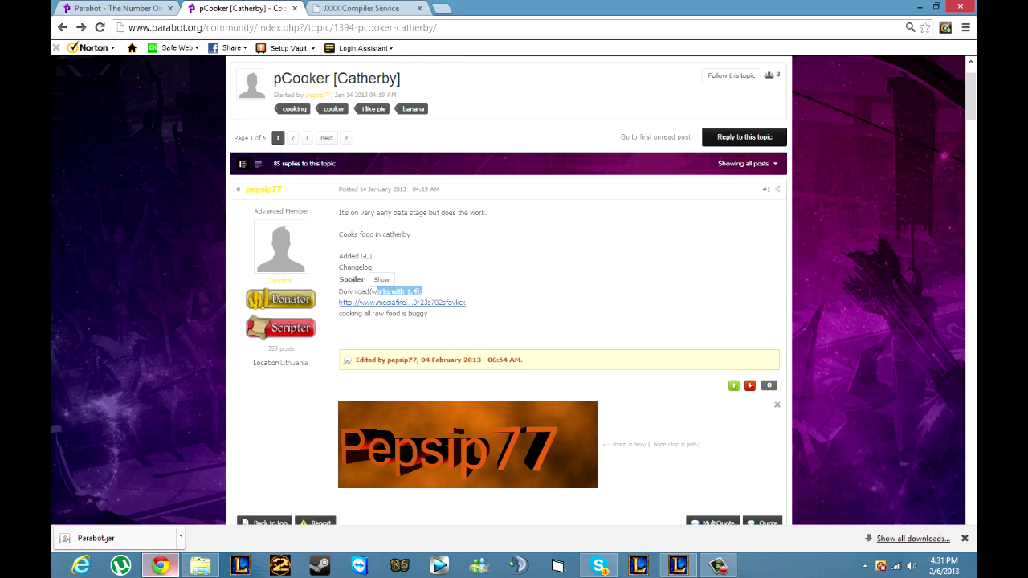
pyautogui.click(372, 292)
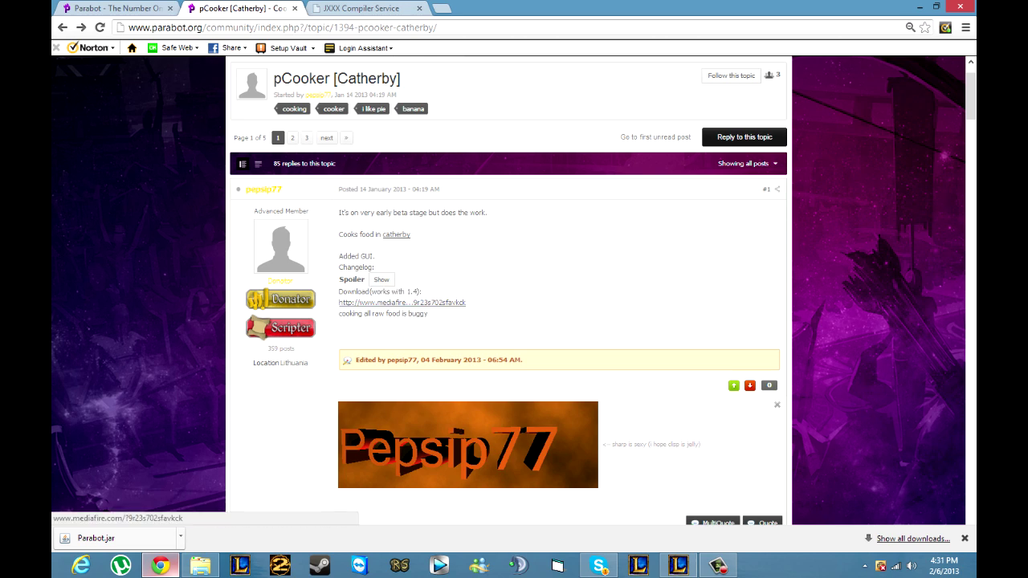
# - Open the pCooker topic's MediaFire link and authorize the src(7).rar download by entering the captcha words
pyautogui.click(401, 303)
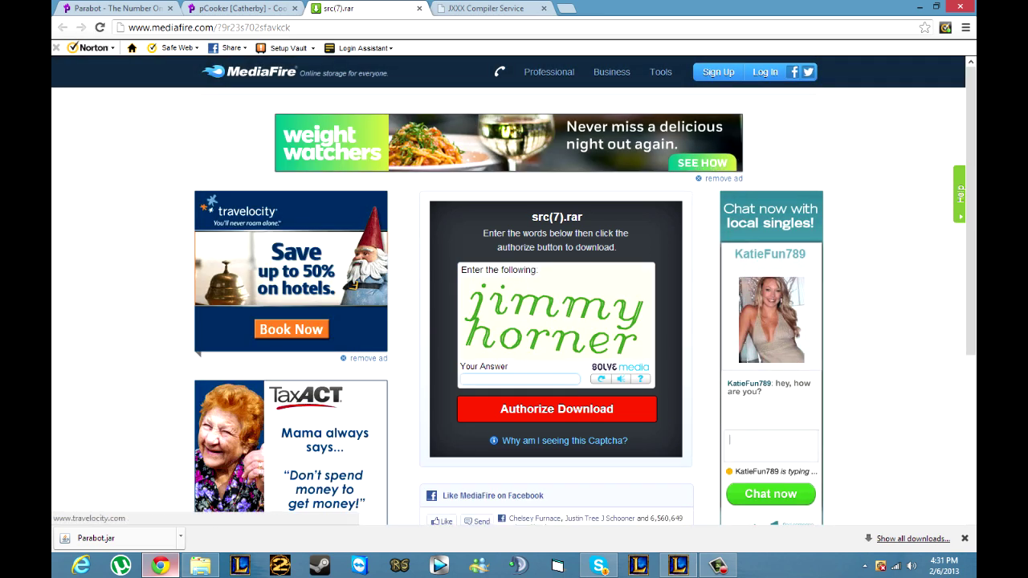
pyautogui.click(520, 378)
pyautogui.write('jimmy horner')
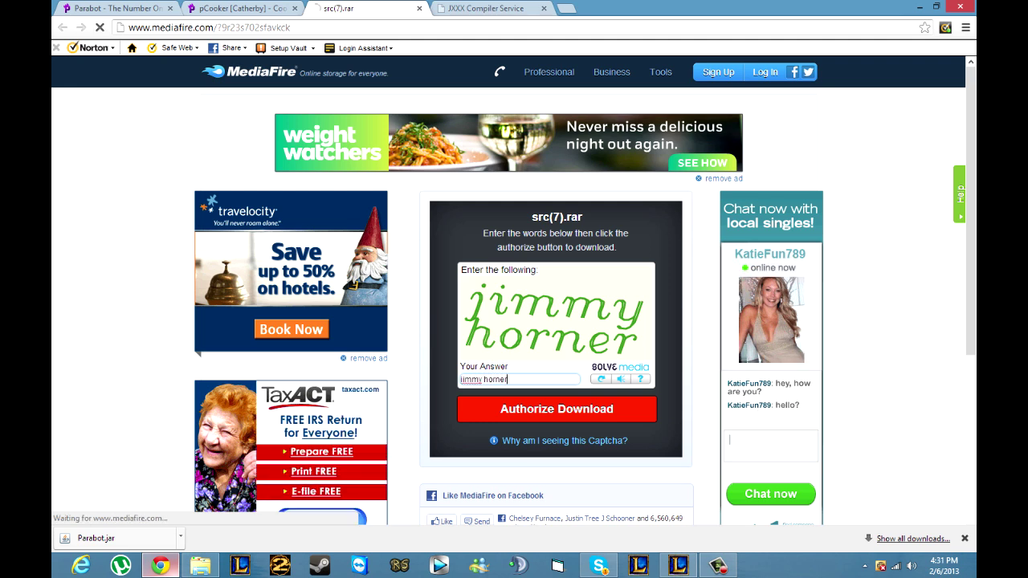
pyautogui.press('Return')
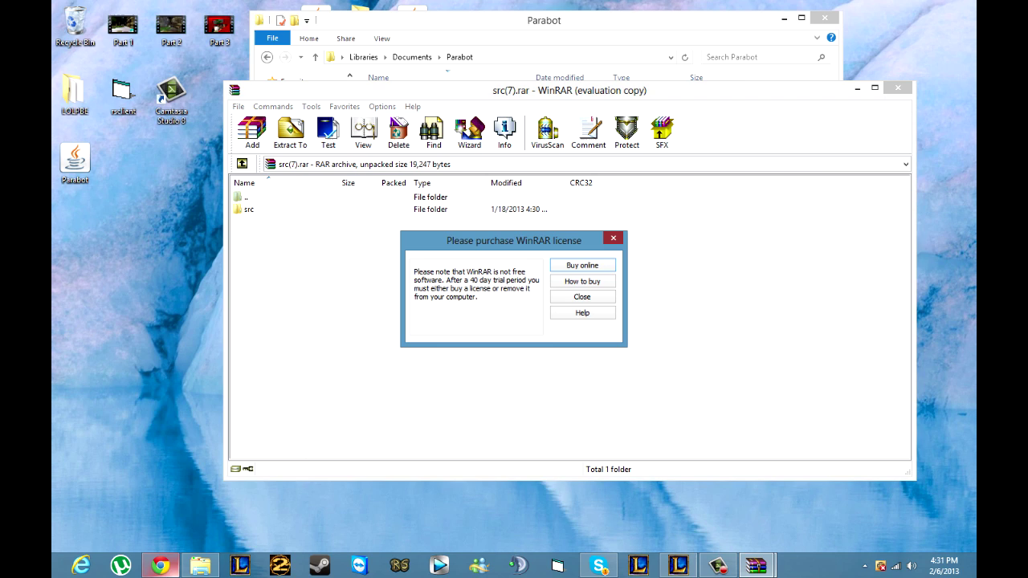
# - Dismiss the WinRAR purchase notice, extract the src folder from src(7).rar to the desktop, and close the archive
pyautogui.press('Escape')
pyautogui.moveTo(249, 209); pyautogui.dragTo(171, 231)
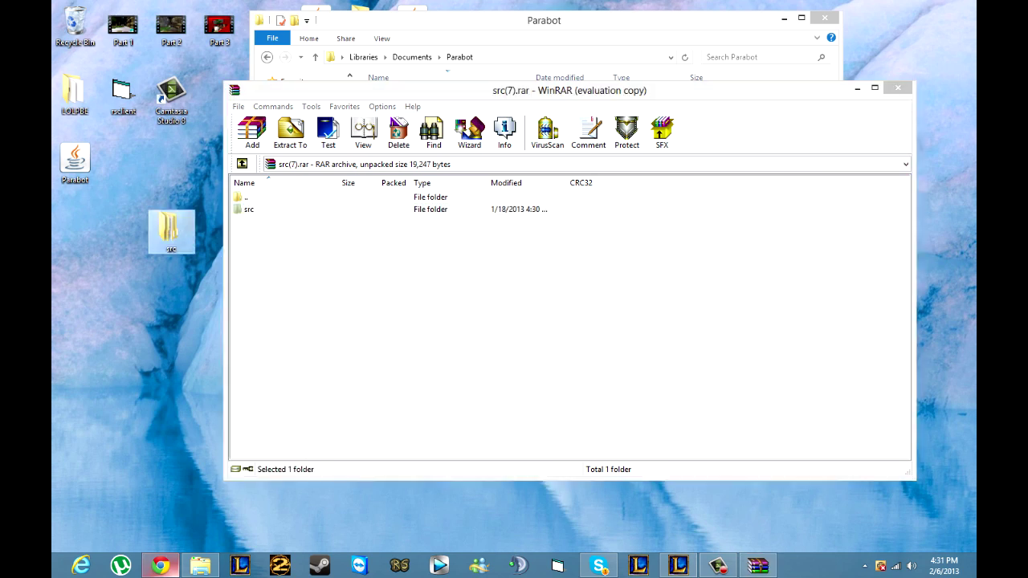
pyautogui.click(898, 88)
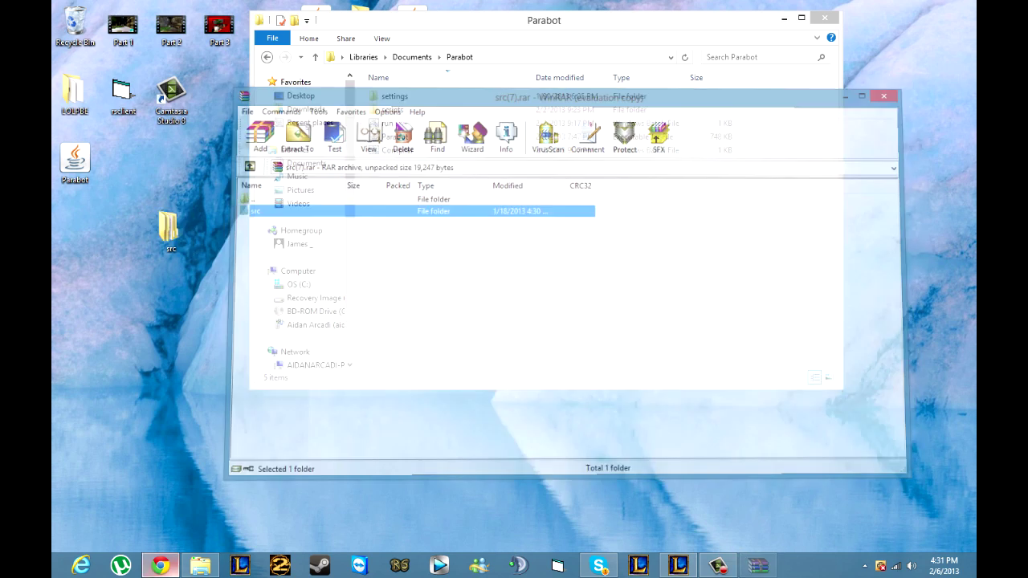
# - Open the extracted src folder on the desktop down to com > pCooker, with its window beside the Parabot folder window
pyautogui.moveTo(658, 20); pyautogui.dragTo(727, 31)
pyautogui.doubleClick(172, 229)
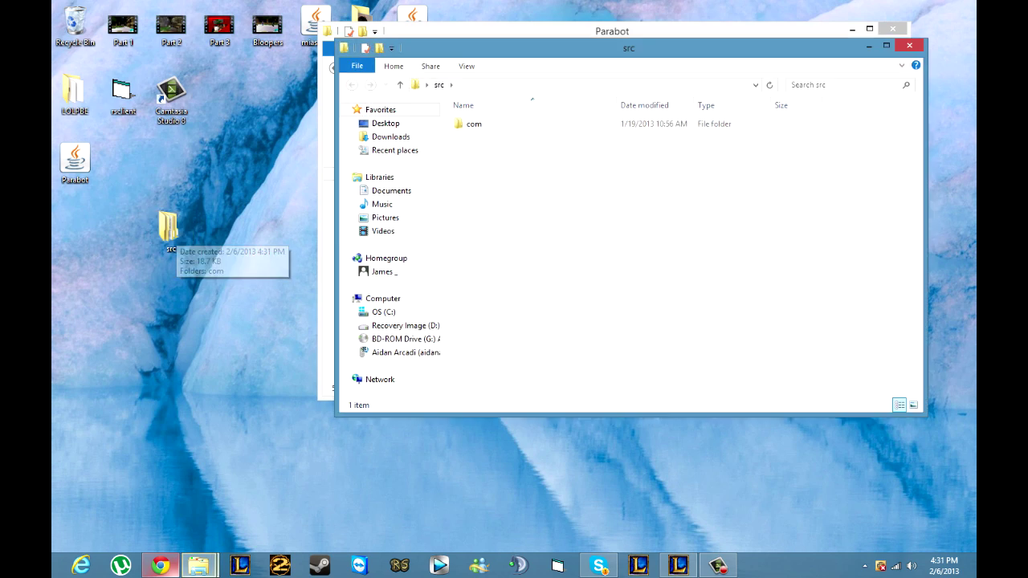
pyautogui.moveTo(522, 48); pyautogui.dragTo(252, 21)
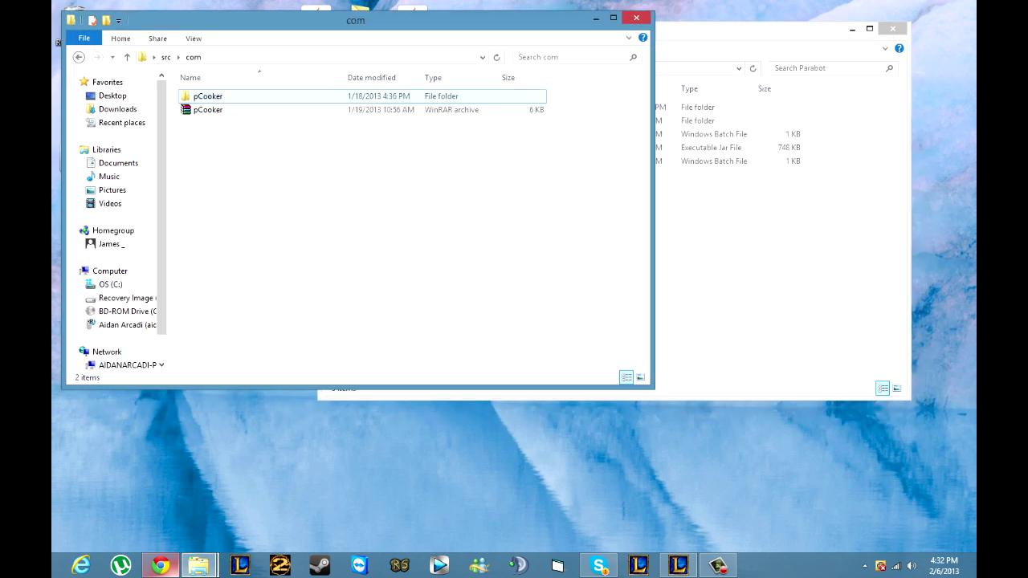
pyautogui.press('Return')
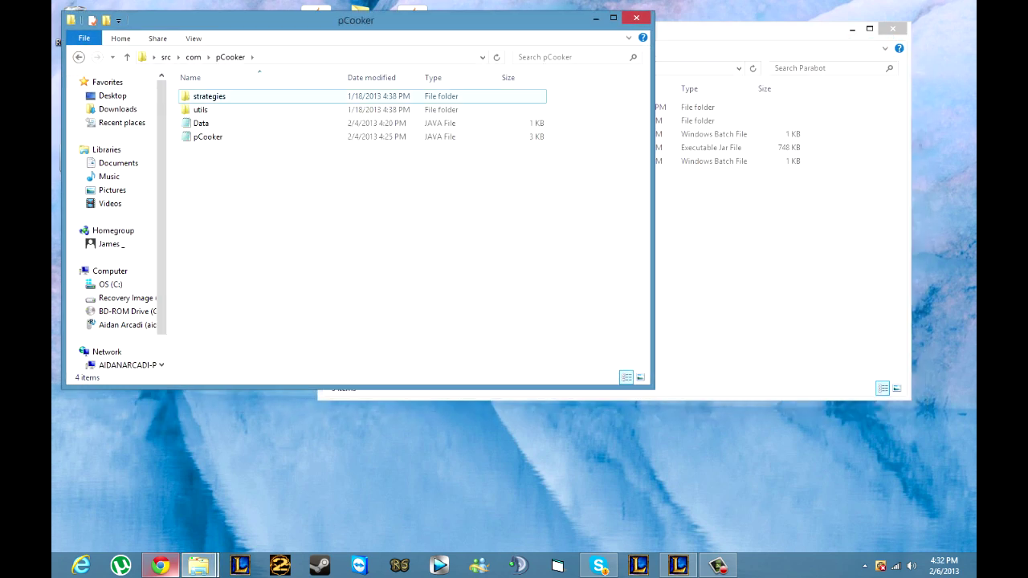
# - Open the sources folder inside the Parabot folder's scripts folder
pyautogui.hotkey('alt', 'Tab')
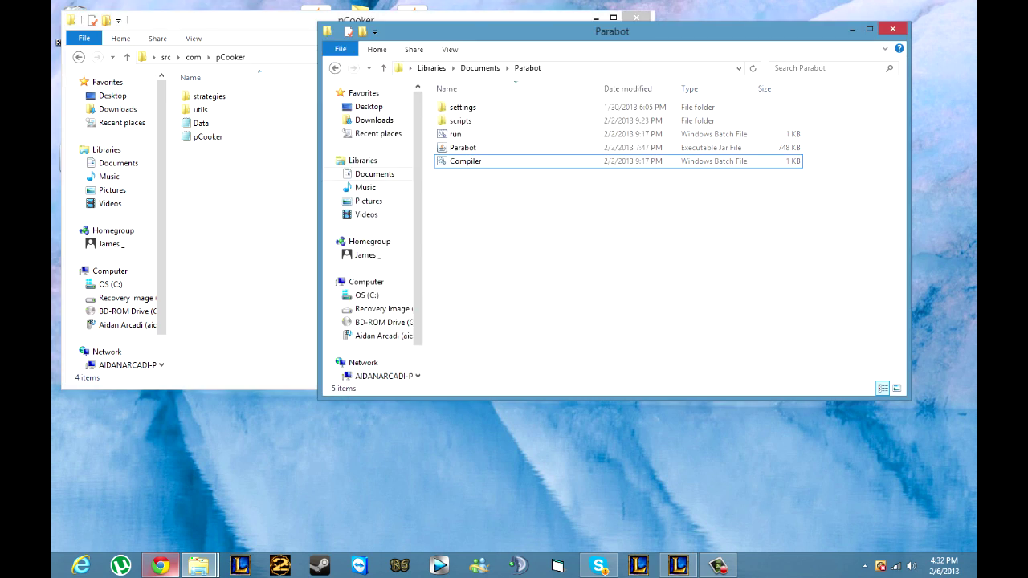
pyautogui.doubleClick(460, 121)
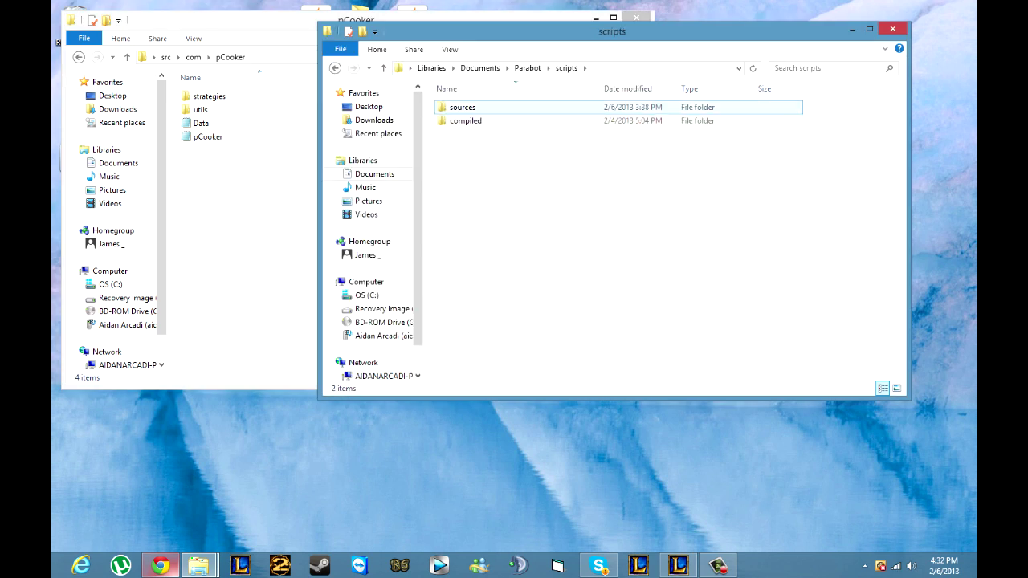
pyautogui.doubleClick(462, 106)
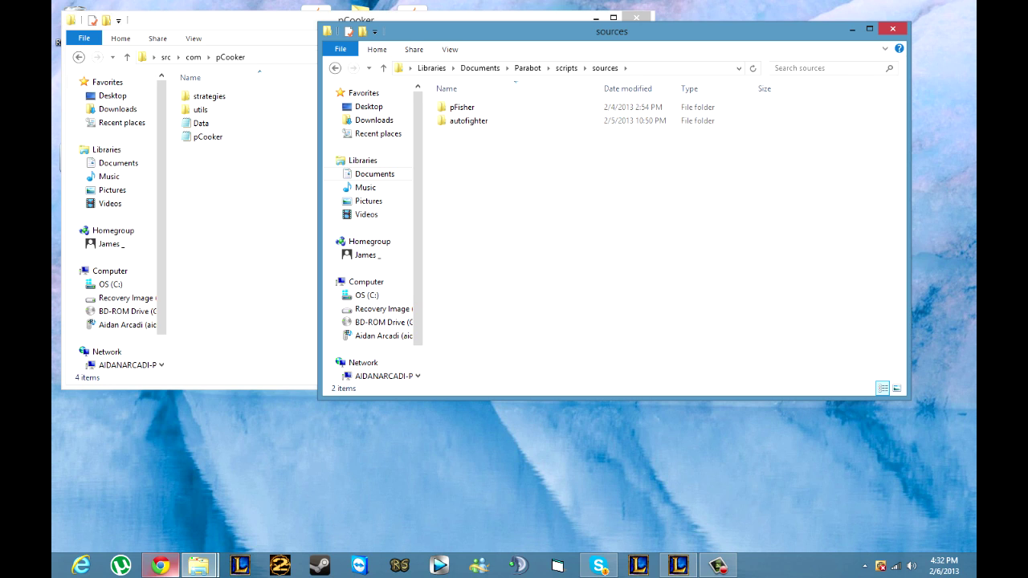
# - Look through the compiled folder under Parabot's scripts and return to the sources folder
pyautogui.click(566, 67)
pyautogui.click(527, 68)
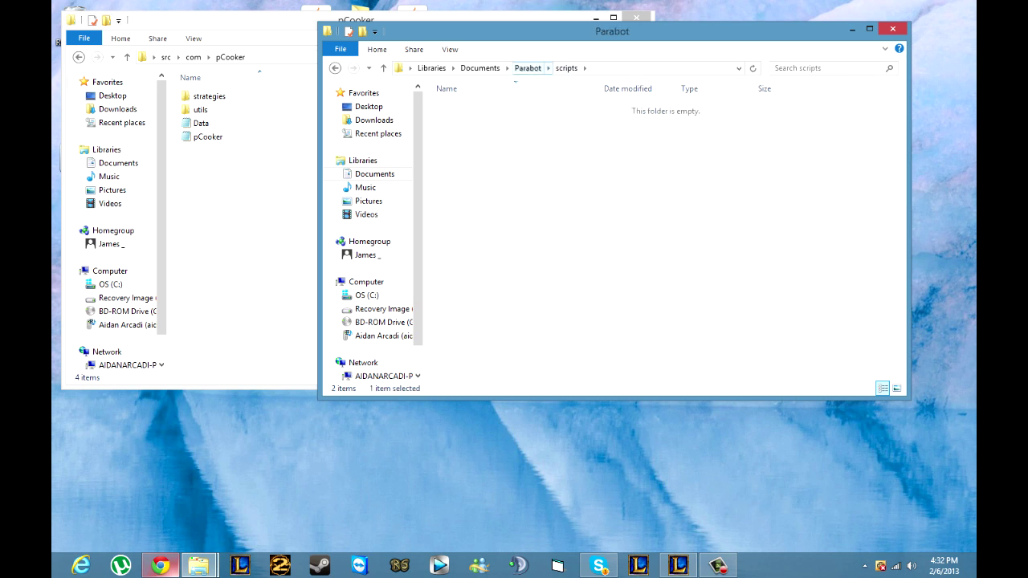
pyautogui.doubleClick(461, 120)
pyautogui.doubleClick(466, 121)
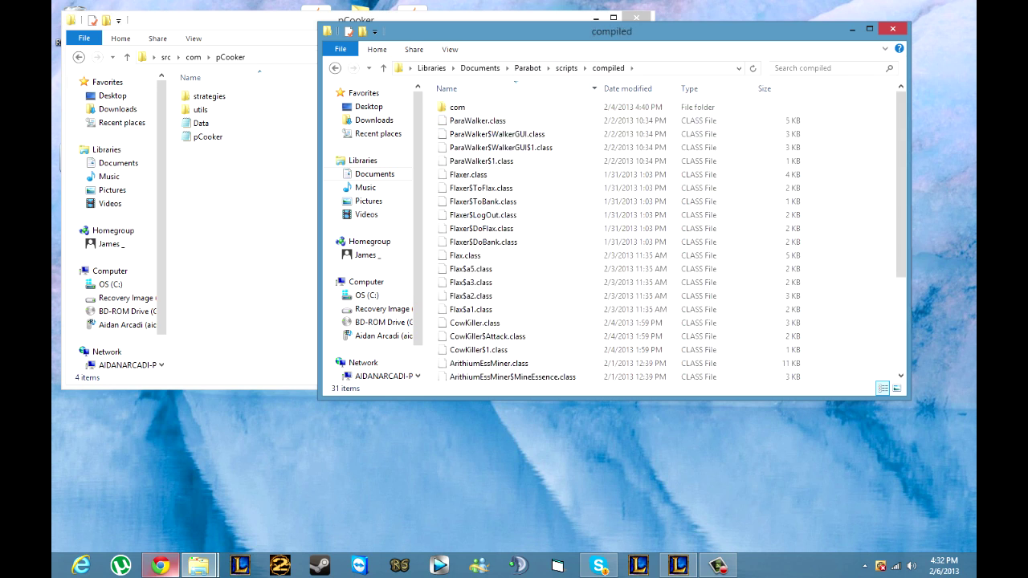
pyautogui.click(566, 68)
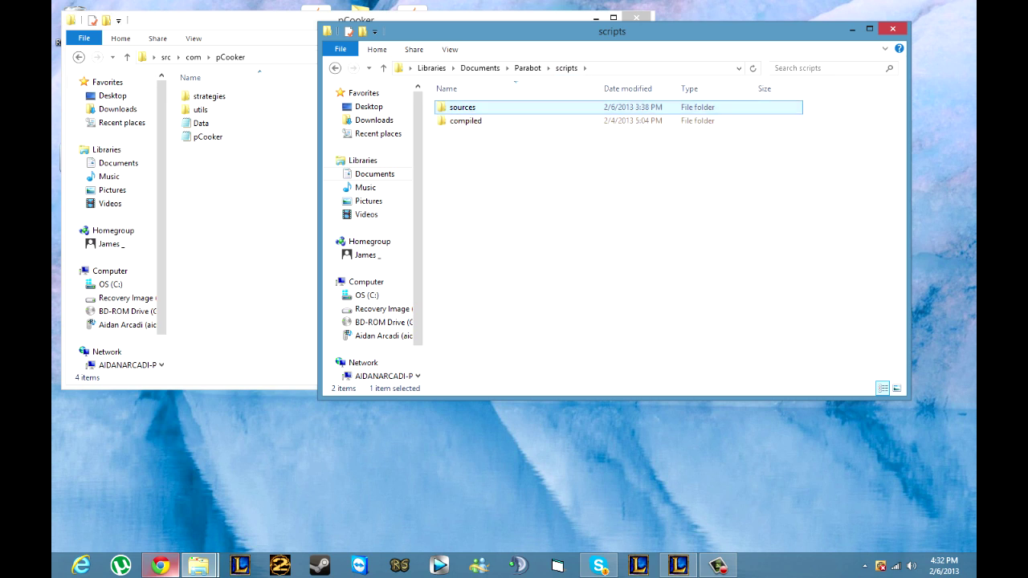
pyautogui.doubleClick(457, 107)
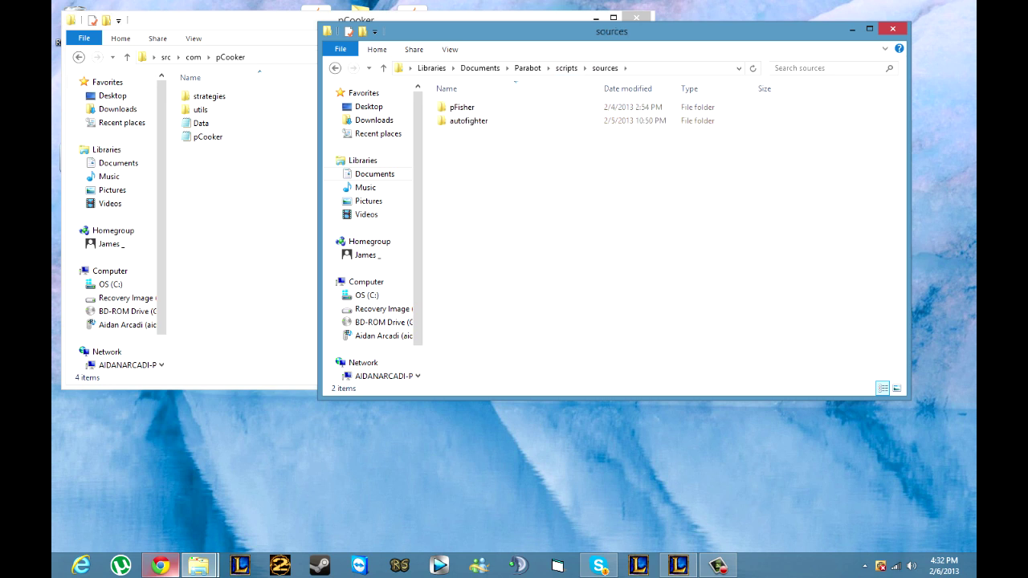
# - Move the Data and pCooker Java files and the Gui and Paint files from utils into the sources folder
pyautogui.moveTo(239, 162); pyautogui.dragTo(708, 210)
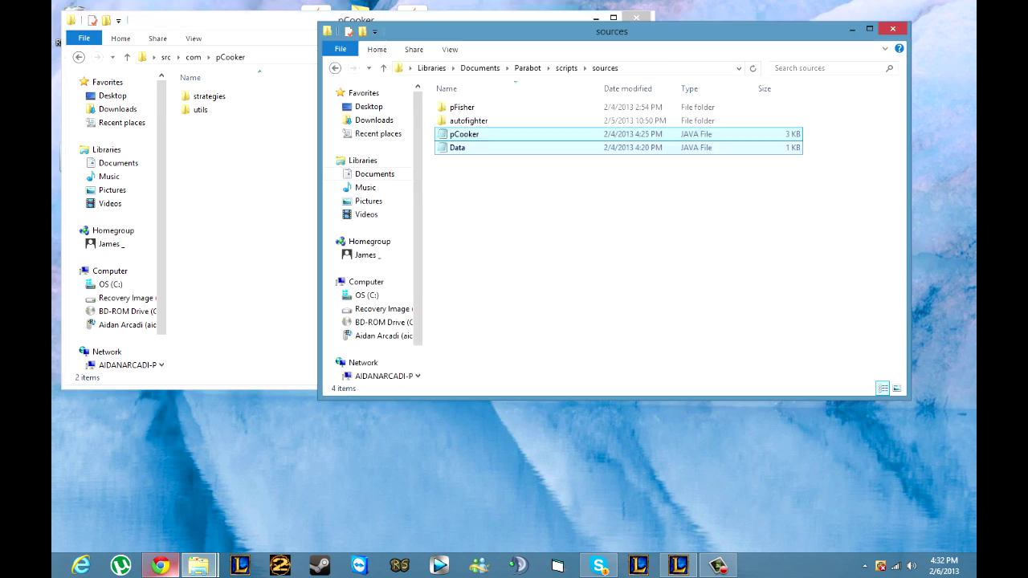
pyautogui.doubleClick(201, 110)
pyautogui.moveTo(322, 181)
pyautogui.mouseDown()
pyautogui.moveTo(230, 126)
pyautogui.moveTo(210, 99)
pyautogui.mouseUp()
pyautogui.moveTo(209, 106); pyautogui.dragTo(689, 245)
# - Move the Walking, Cooking and Banking Java files from pCooker's strategies folder into the sources folder
pyautogui.click(230, 57)
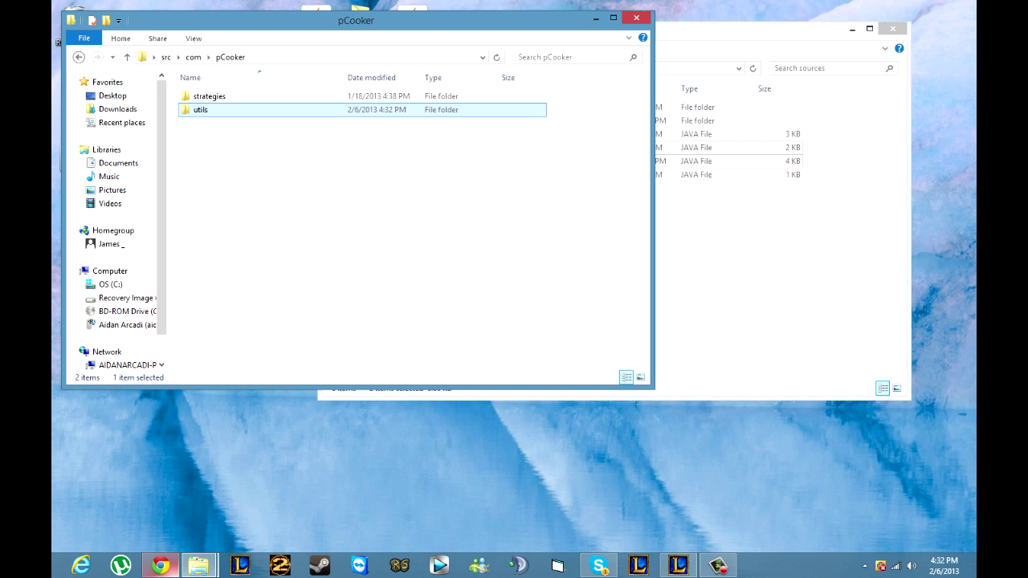
pyautogui.click(433, 97)
pyautogui.doubleClick(209, 96)
pyautogui.moveTo(303, 166); pyautogui.dragTo(762, 261)
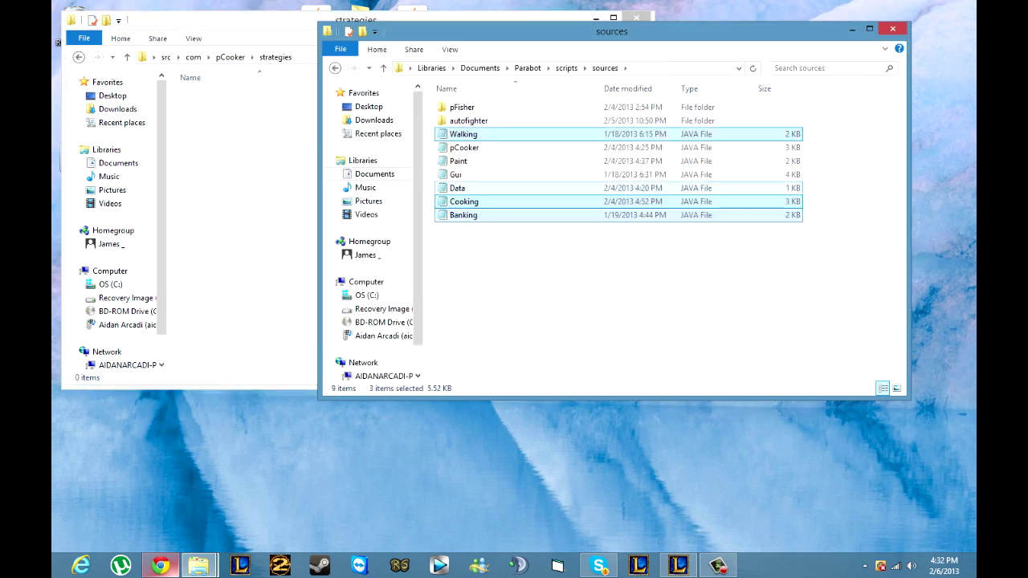
# - Run the Compiler batch file in the Parabot folder and dismiss its console window
pyautogui.click(527, 67)
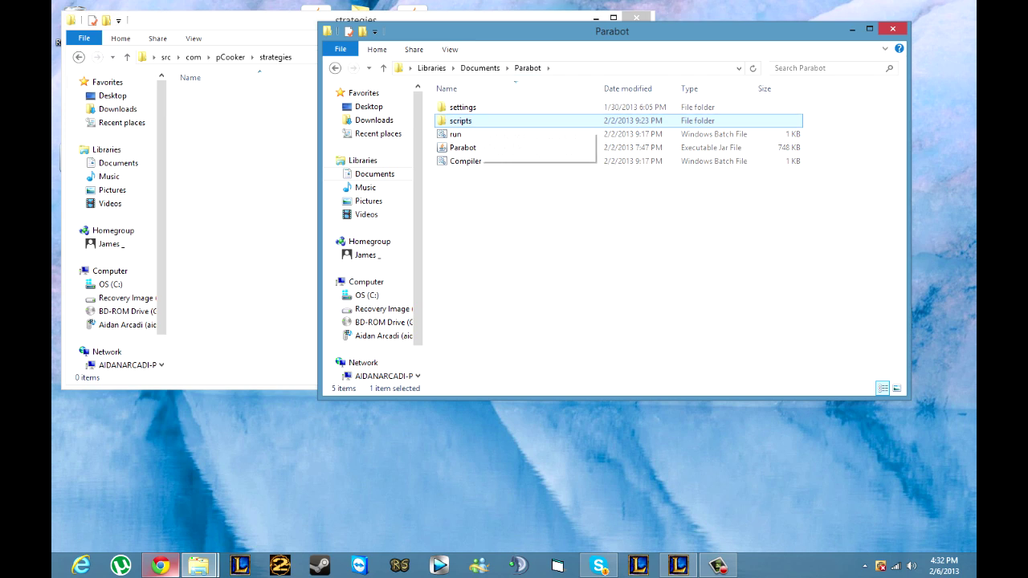
pyautogui.doubleClick(466, 161)
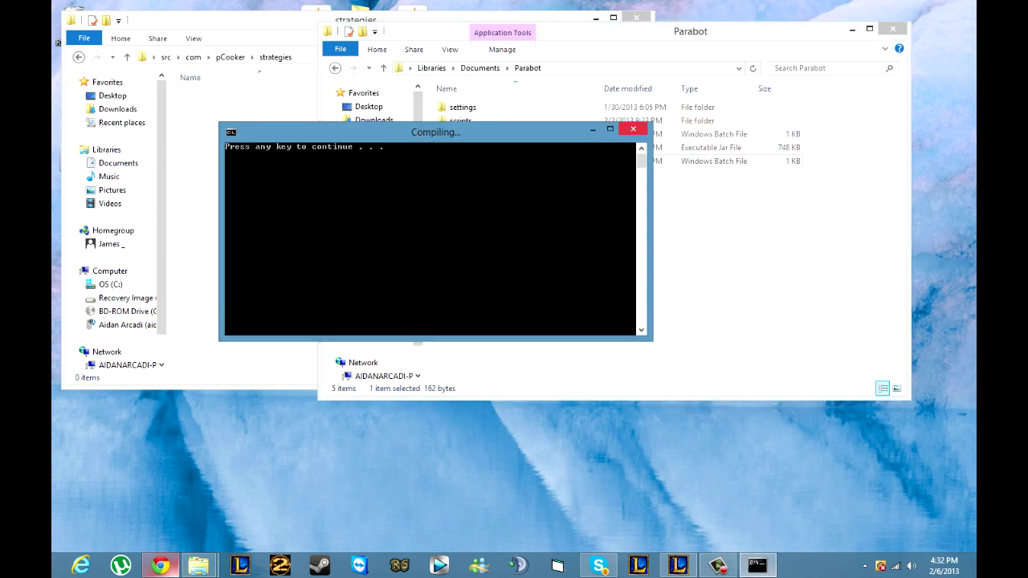
pyautogui.press('Return')
# - Check the JDK folder name in the javac path of the Compiler batch file and close the file
pyautogui.rightClick(466, 166)
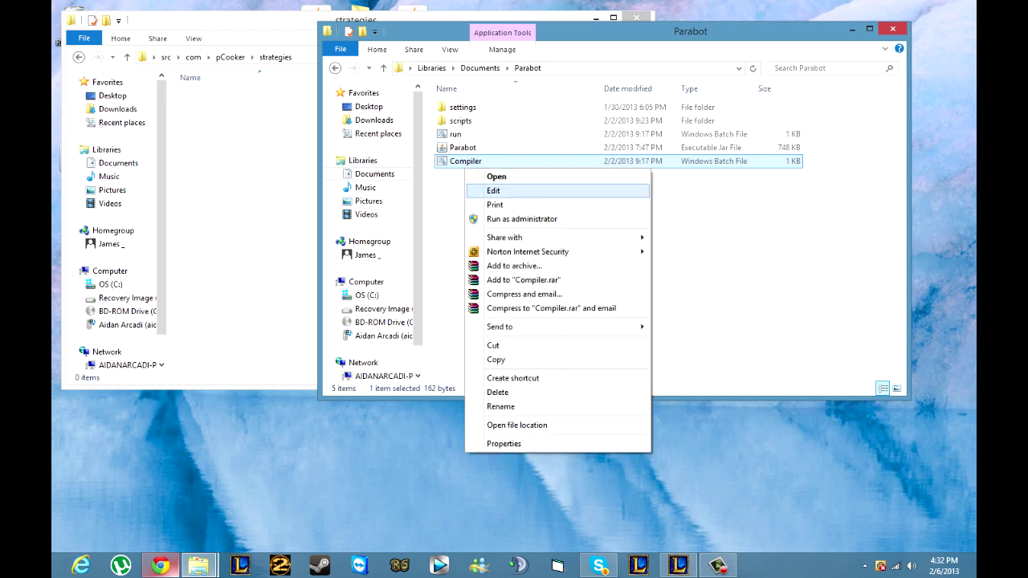
pyautogui.click(492, 190)
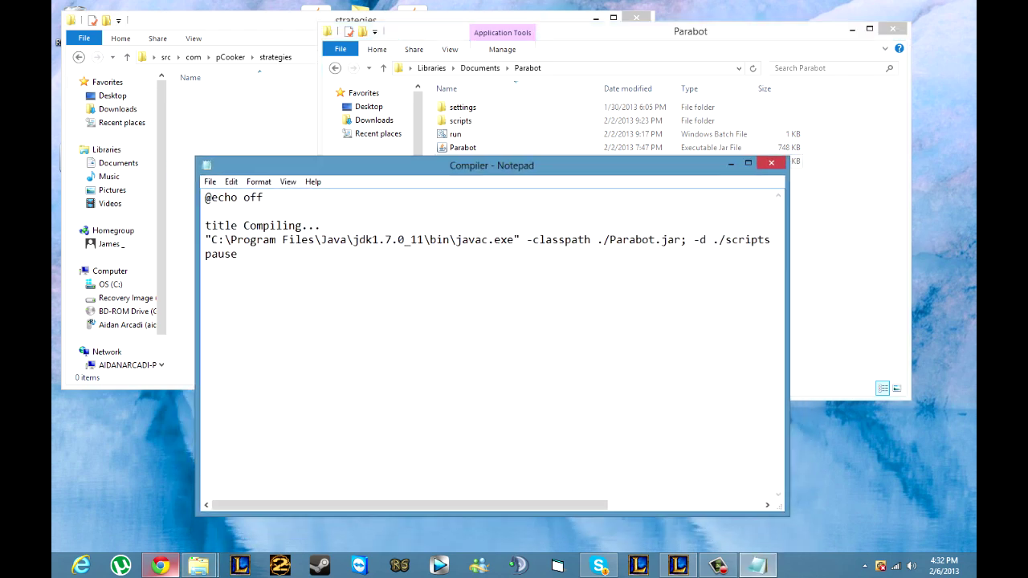
pyautogui.moveTo(493, 166); pyautogui.dragTo(455, 103)
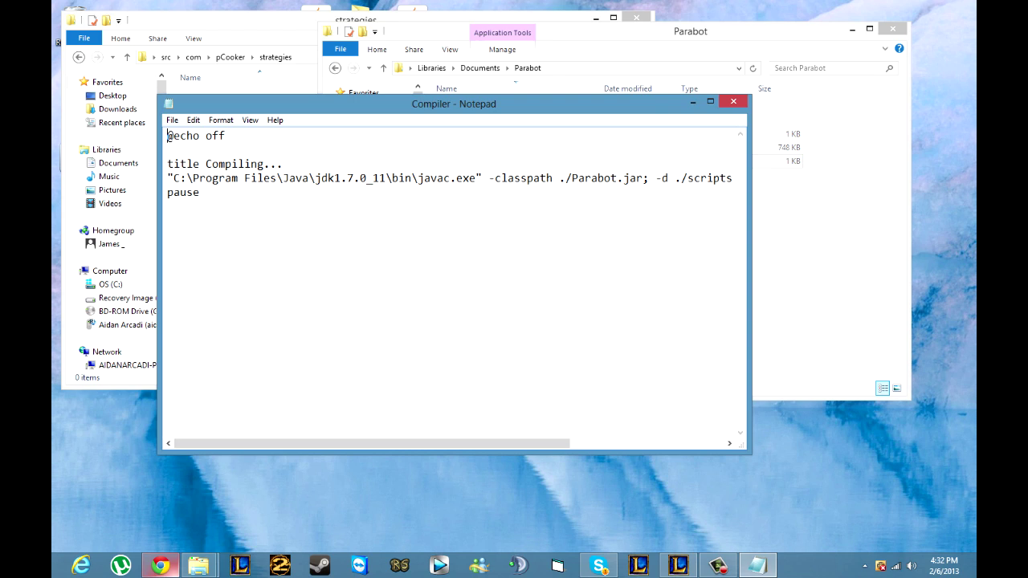
pyautogui.moveTo(317, 178); pyautogui.dragTo(379, 179)
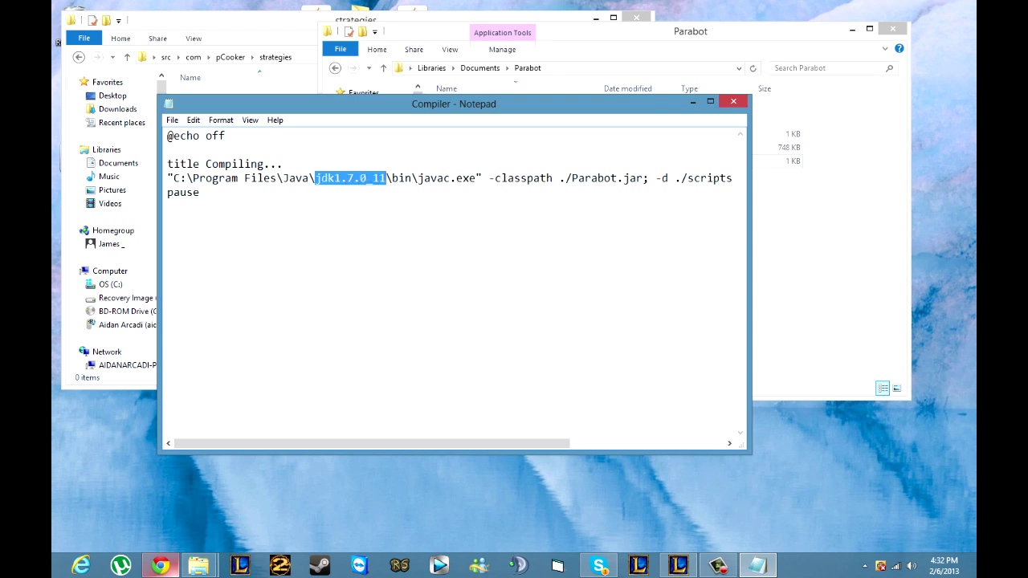
pyautogui.click(386, 178)
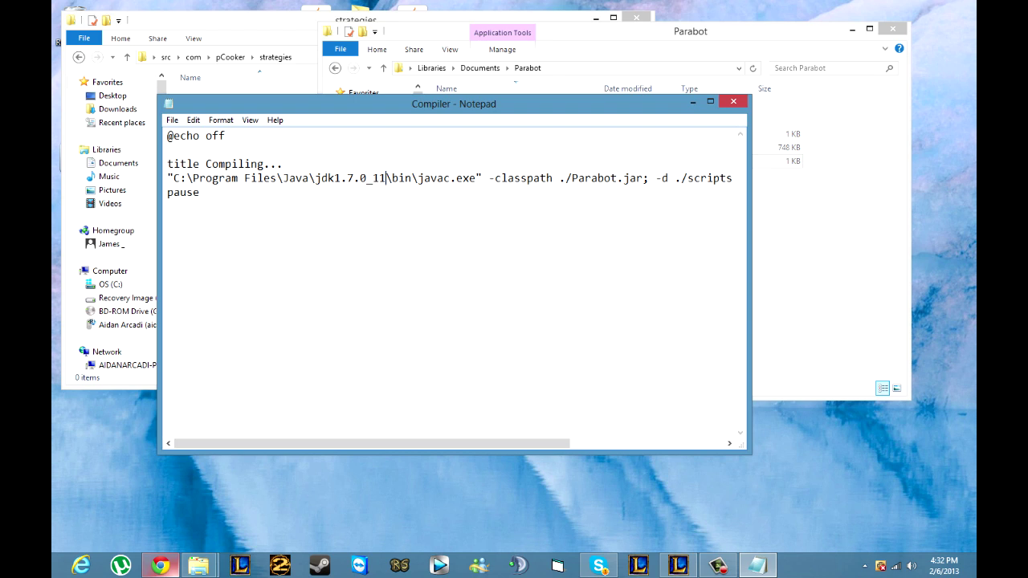
pyautogui.click(733, 102)
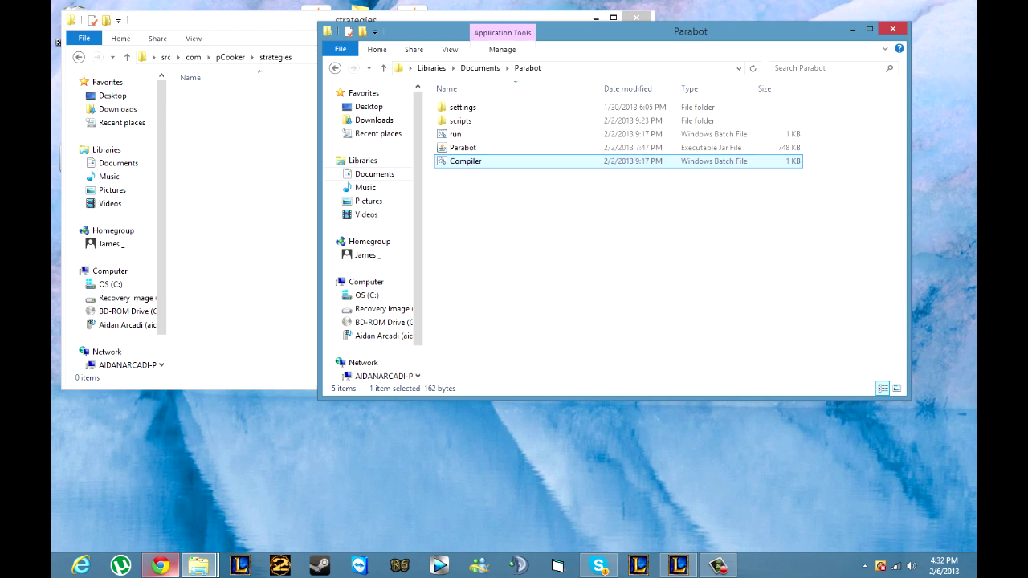
# - Close the strategies folder window, switch to Chrome and close the src(7) download page, returning to the pCooker topic
pyautogui.click(257, 177)
pyautogui.click(636, 17)
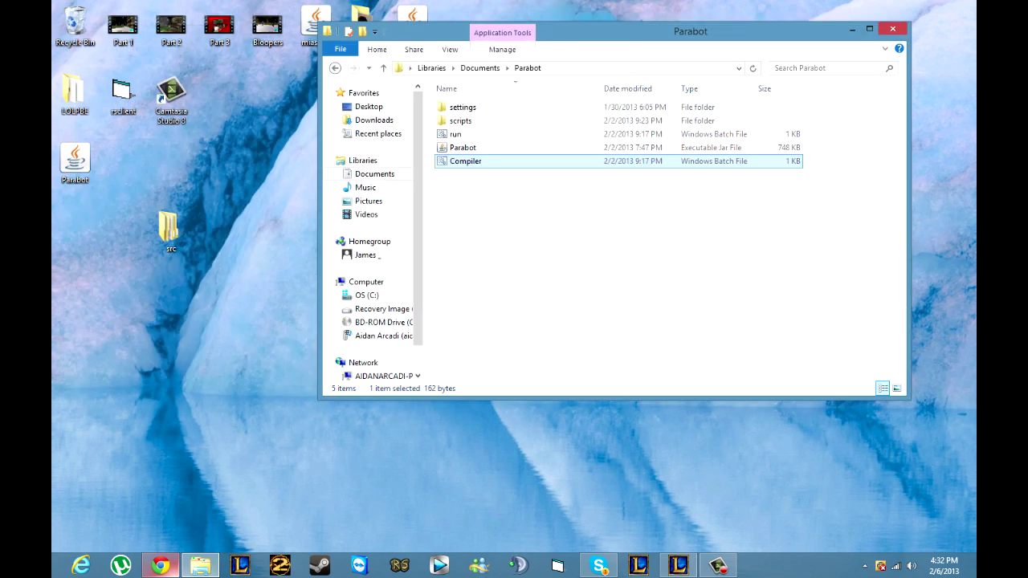
pyautogui.click(161, 565)
pyautogui.click(251, 9)
pyautogui.click(420, 8)
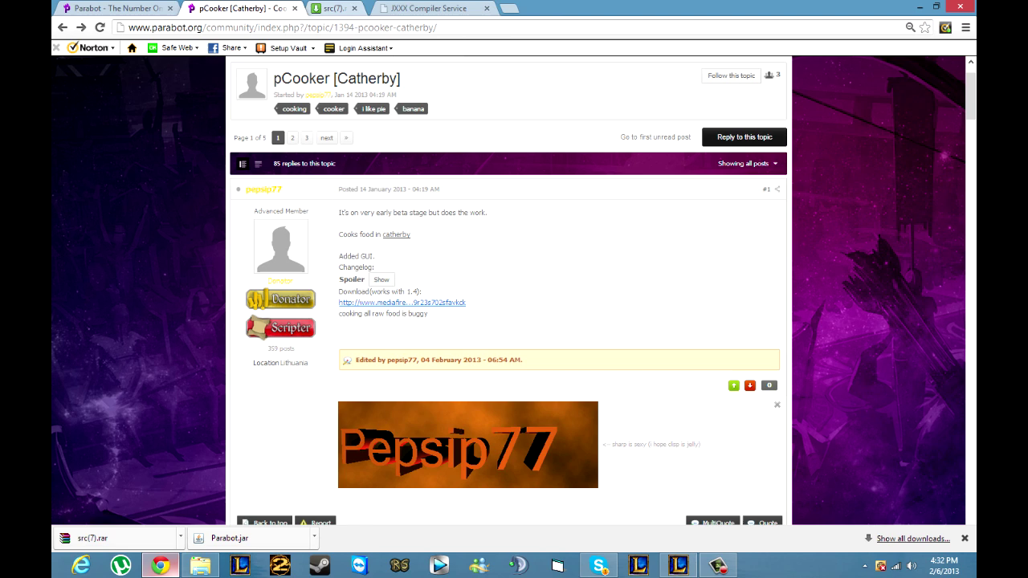
# - Go to the Parabot community index and open the VIP Scripts forum
pyautogui.scroll(1, 513, 289)
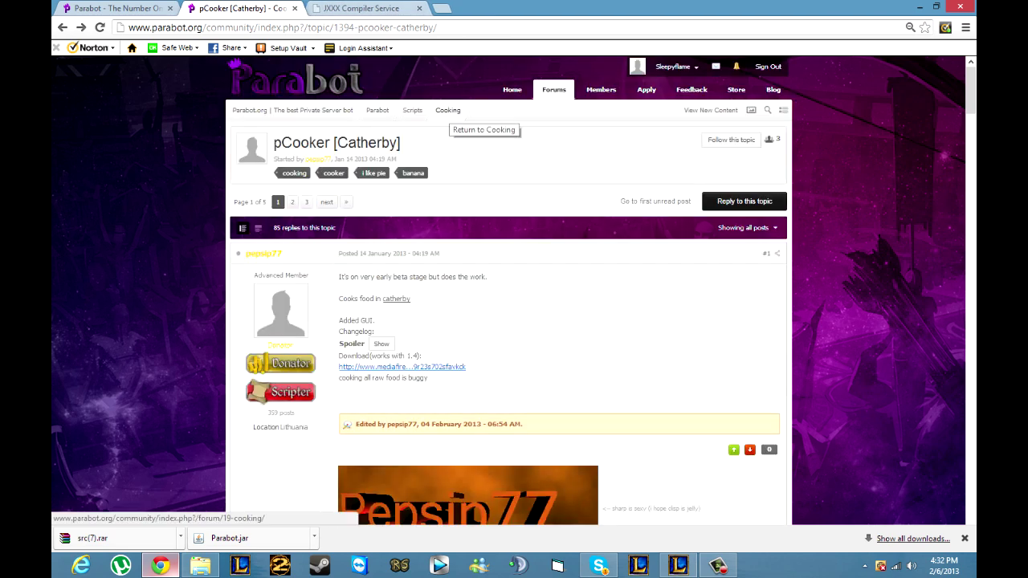
pyautogui.click(412, 110)
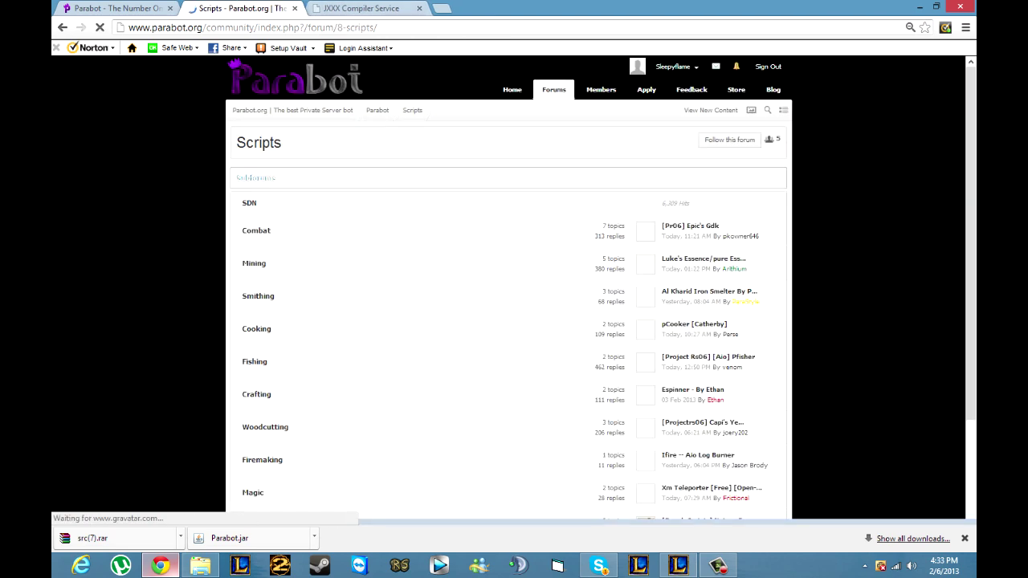
pyautogui.click(249, 110)
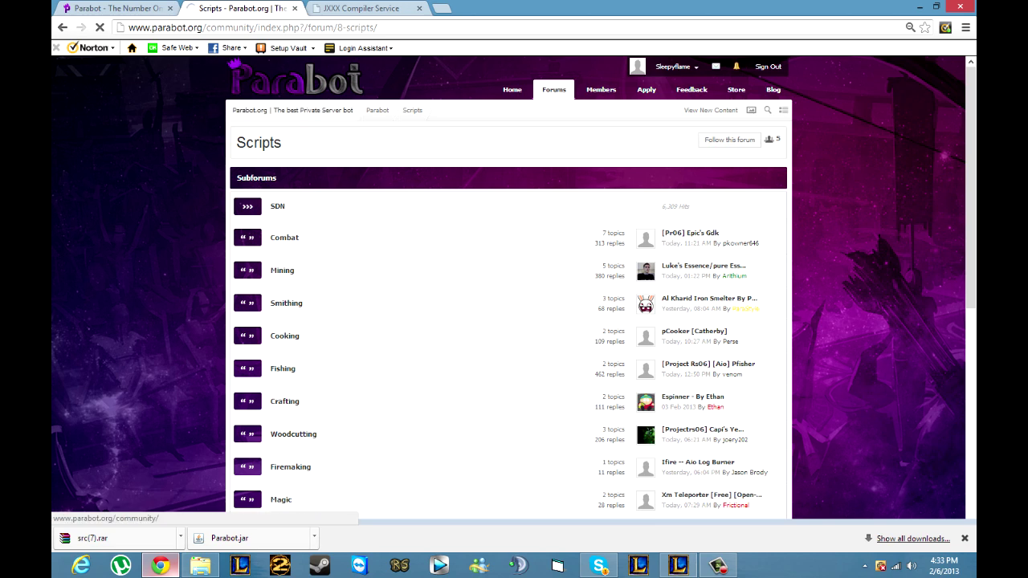
pyautogui.scroll(-2, 363, 320)
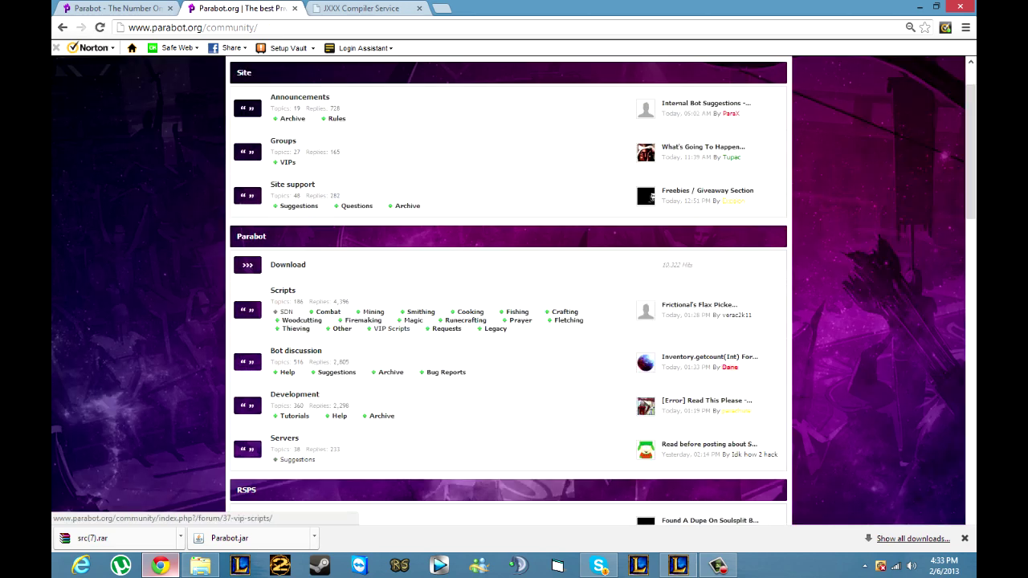
pyautogui.click(391, 328)
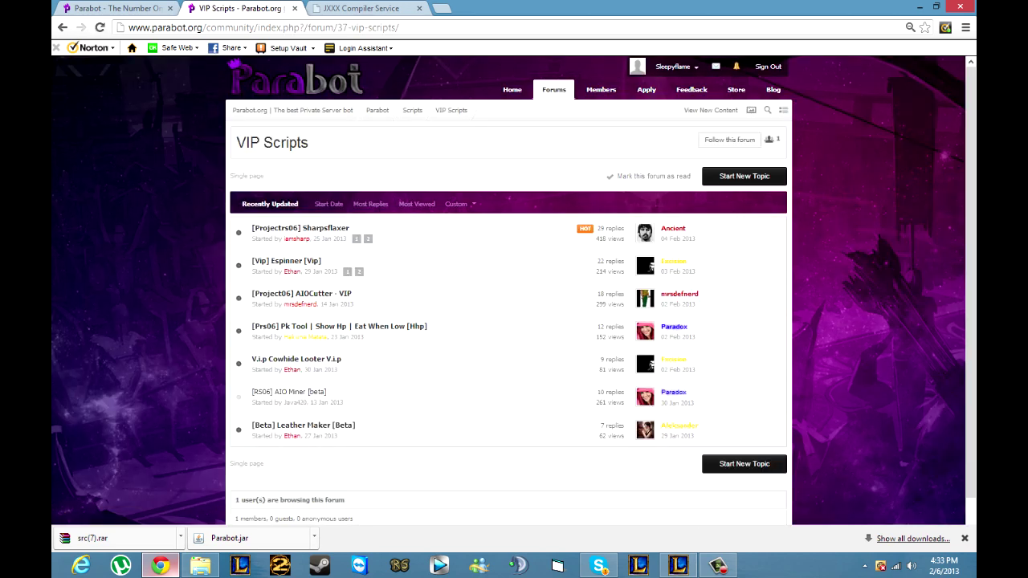
# - Open the [Projectrs06] Sharpsflaxer topic and follow its link to the source code on Pastebin
pyautogui.click(300, 228)
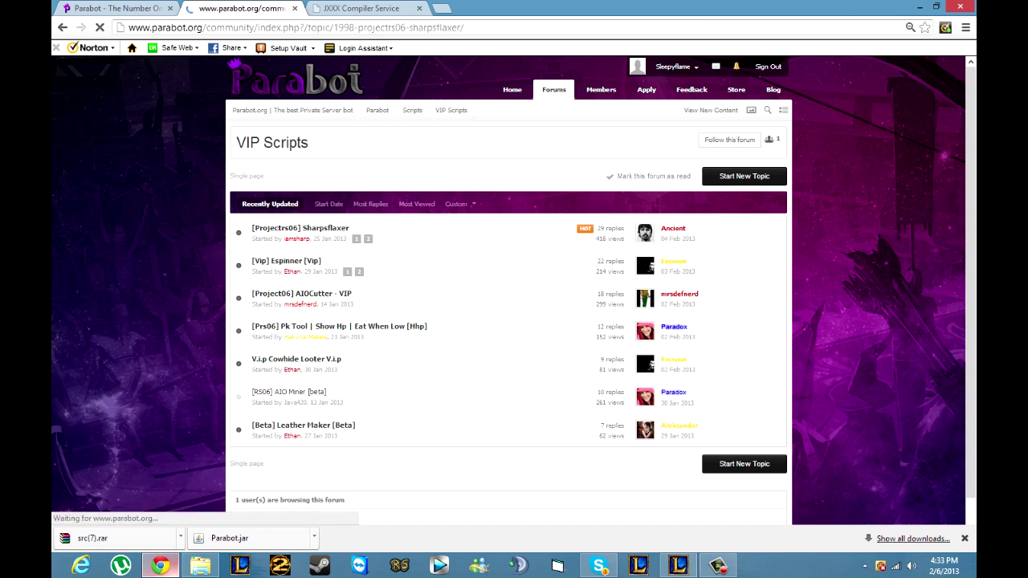
pyautogui.scroll(-1, 508, 290)
pyautogui.click(463, 307)
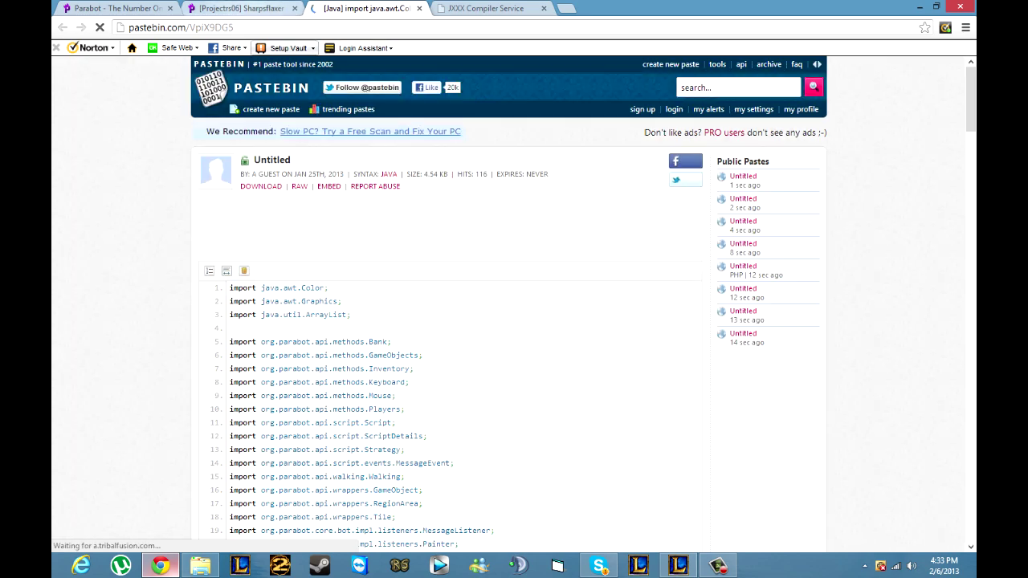
# - Copy the full raw paste data of the flax script and paste it into a new Notepad document
pyautogui.scroll(-20, 513, 303)
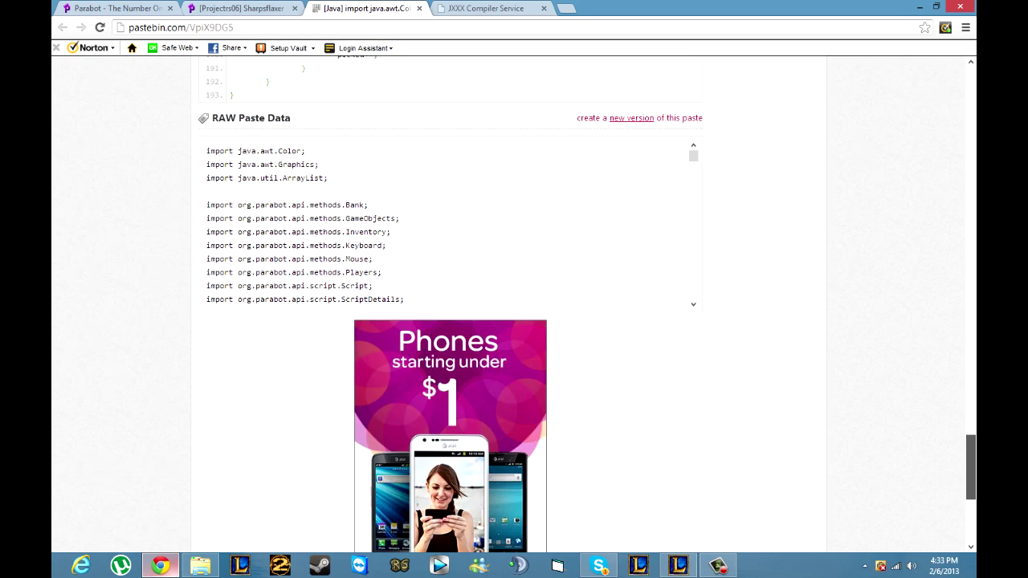
pyautogui.moveTo(971, 508); pyautogui.dragTo(971, 448)
pyautogui.click(482, 337)
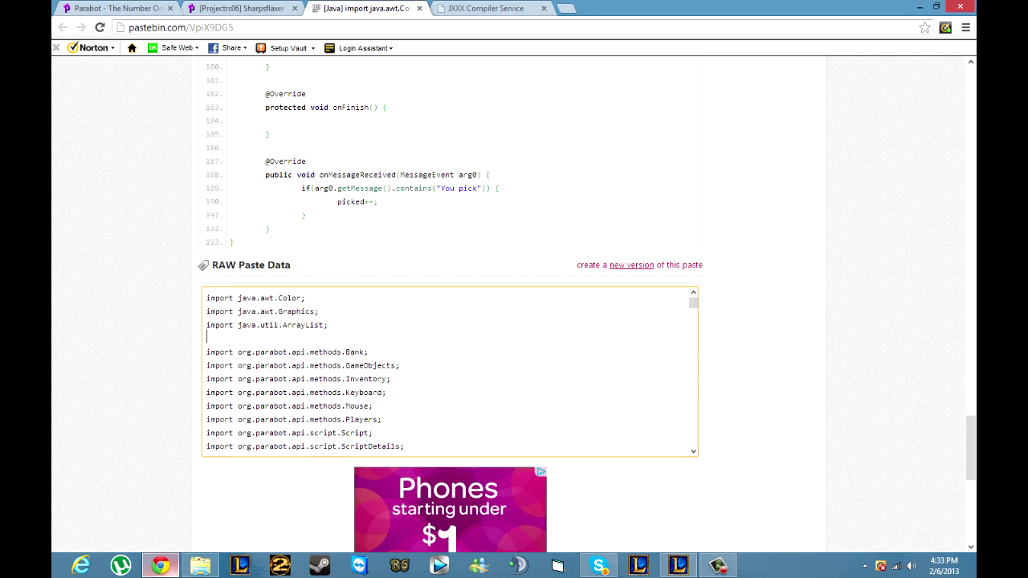
pyautogui.hotkey('ctrl', 'a')
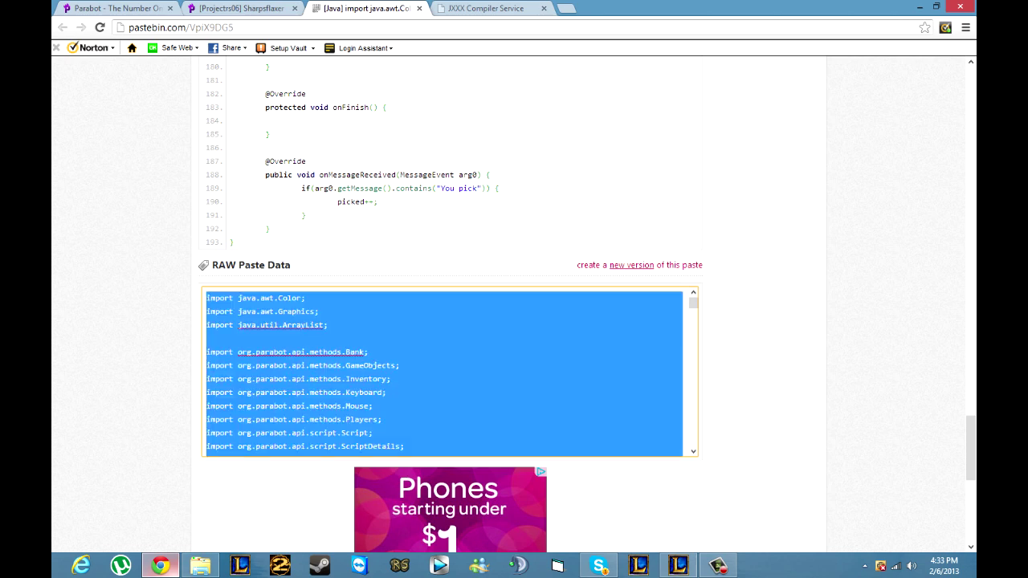
pyautogui.press('super')
pyautogui.write('notepad')
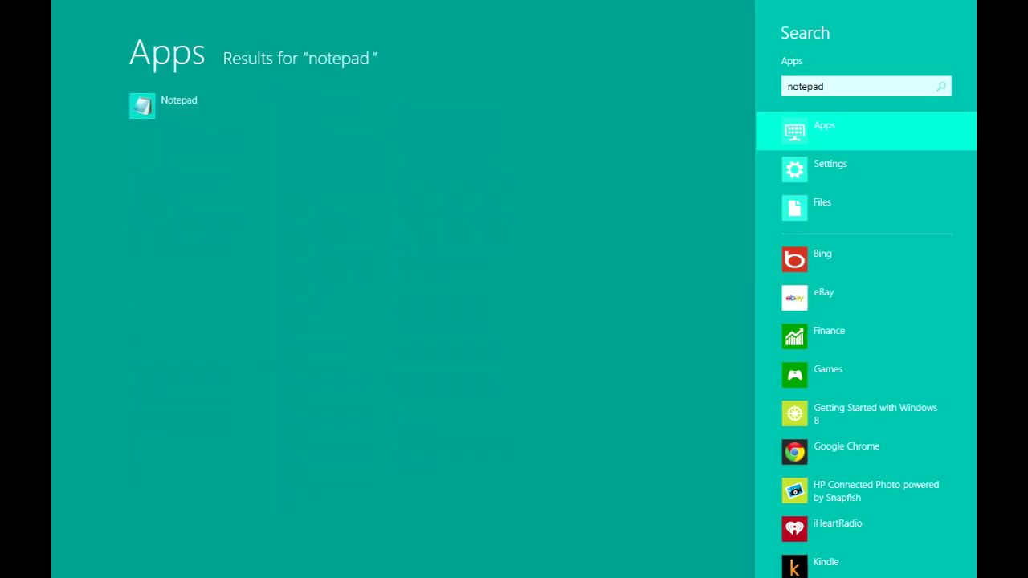
pyautogui.press('Return')
pyautogui.hotkey('ctrl', 'v')
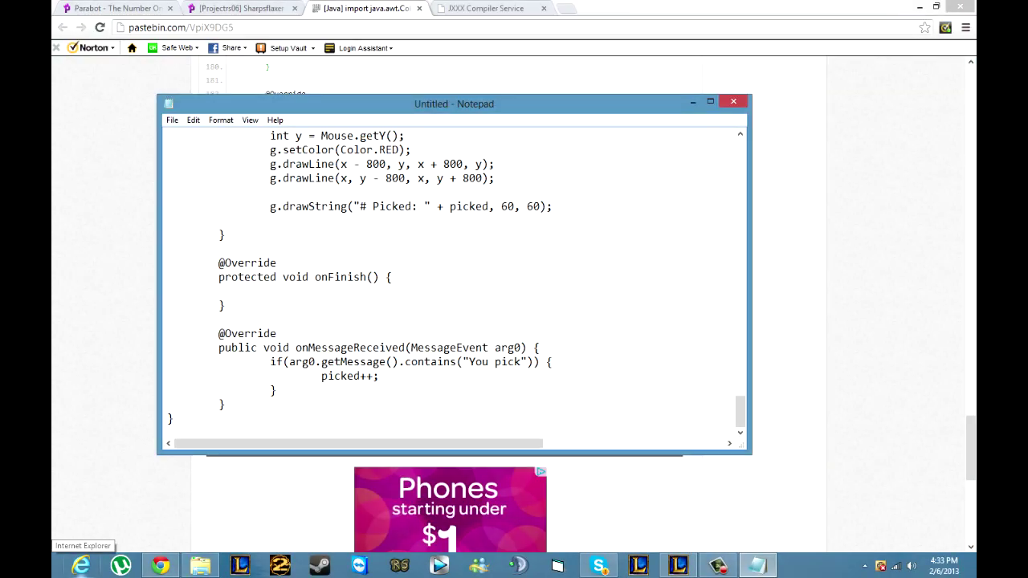
# - Locate the public class name in the pasted code, save the file to the Desktop as Flaxer.java and close Notepad
pyautogui.moveTo(770, 410); pyautogui.dragTo(769, 151)
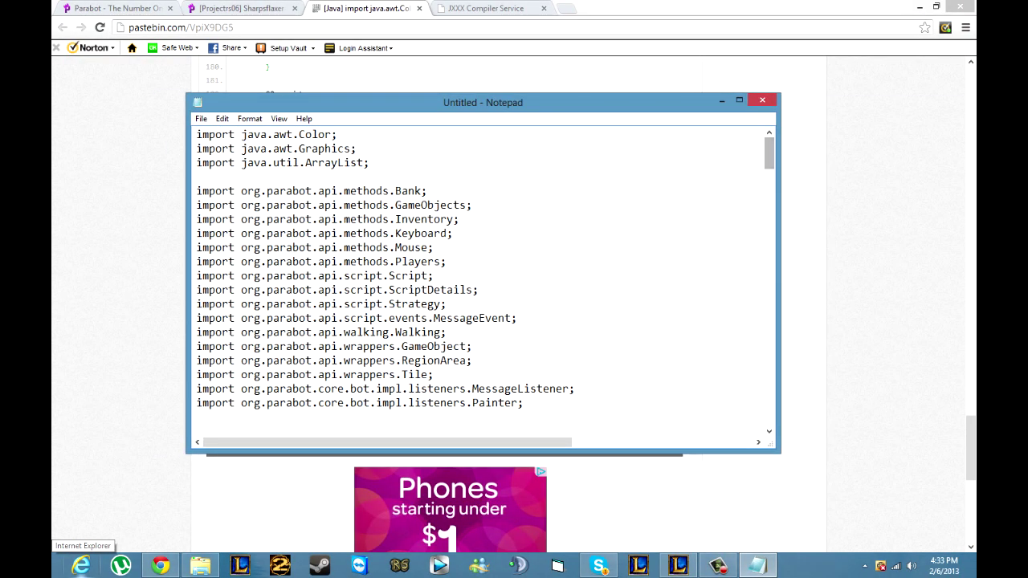
pyautogui.scroll(-4, 483, 277)
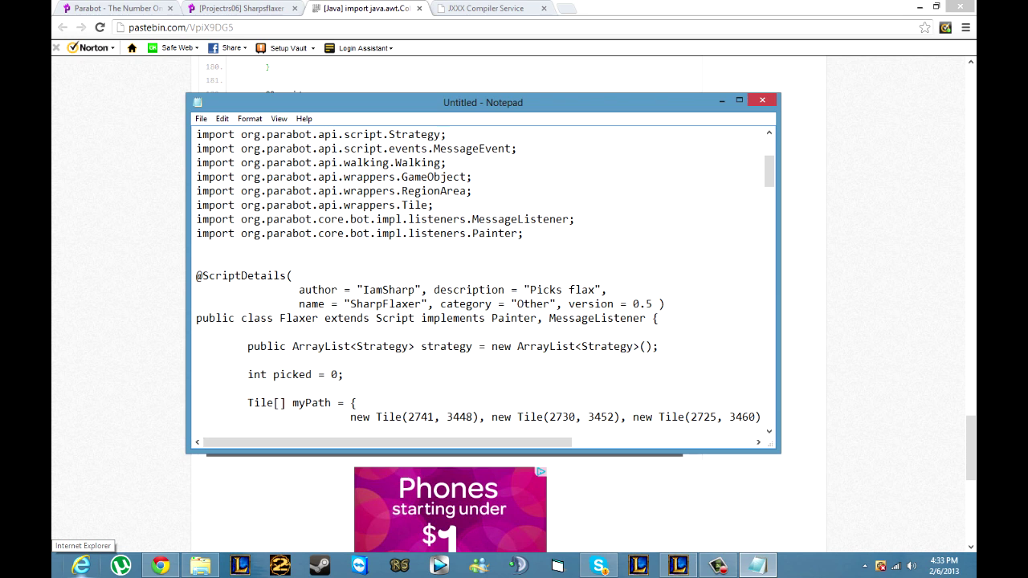
pyautogui.moveTo(280, 318); pyautogui.dragTo(306, 318)
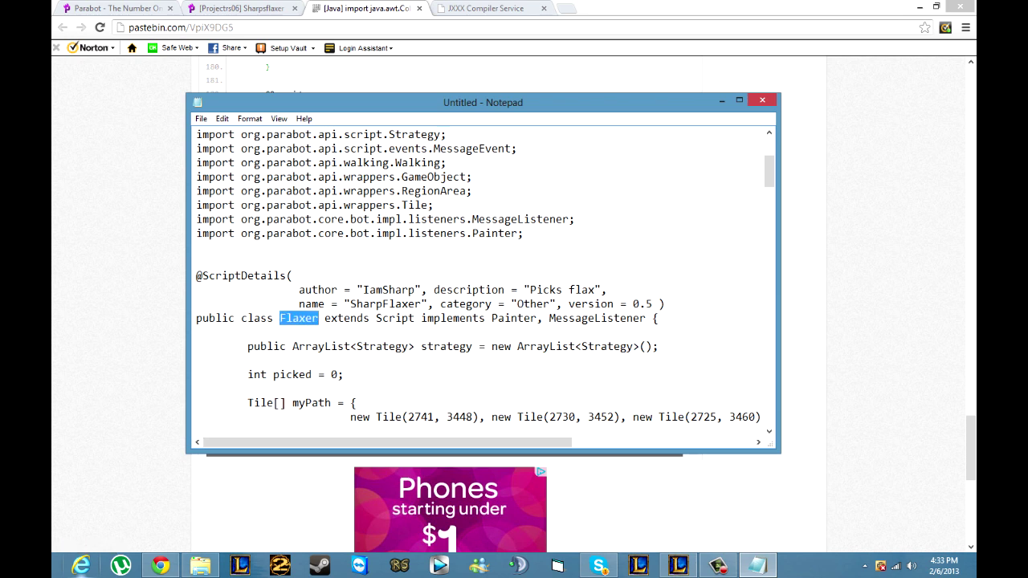
pyautogui.hotkey('alt', 'f')
pyautogui.press('a')
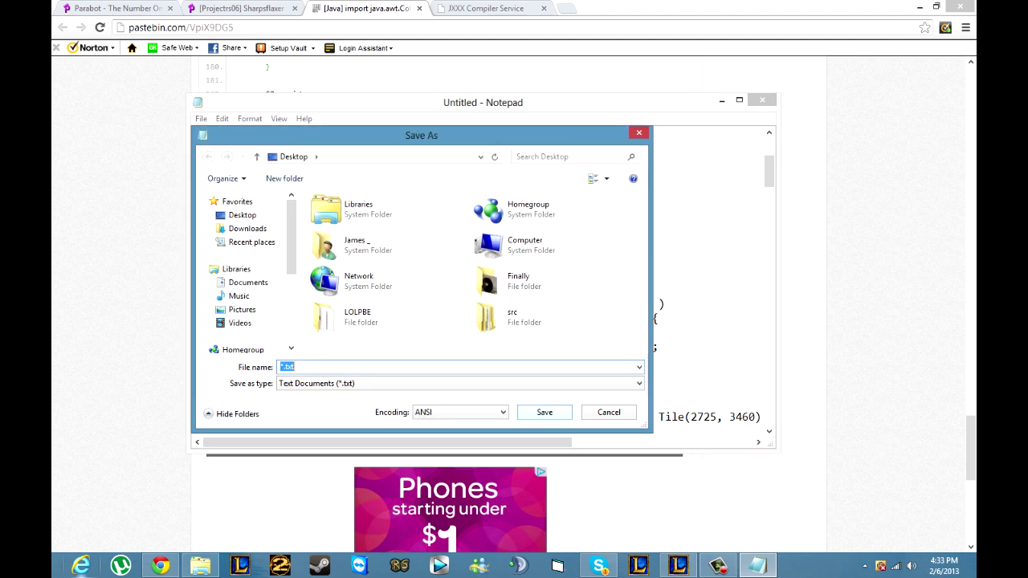
pyautogui.write('Flaxer.java')
pyautogui.press('Return')
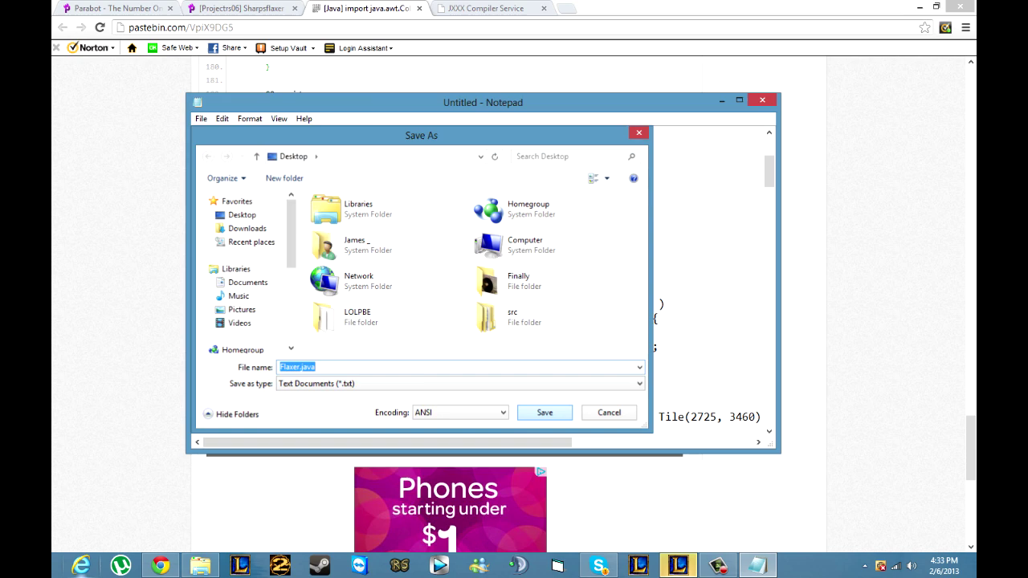
pyautogui.click(762, 100)
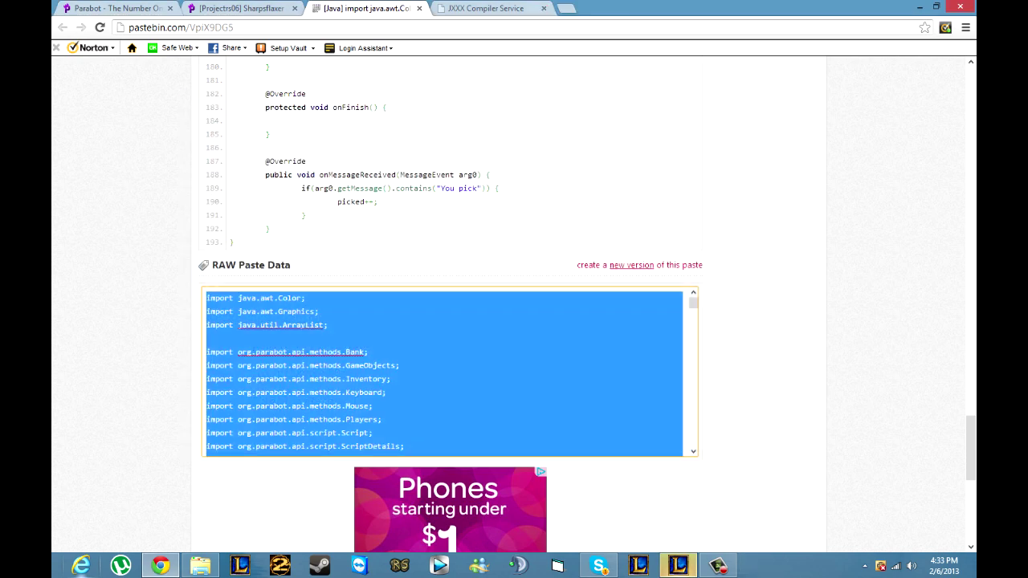
# - In the JXXX Compiler Service page, choose Flaxer.java from the Desktop as Source file 1
pyautogui.click(486, 8)
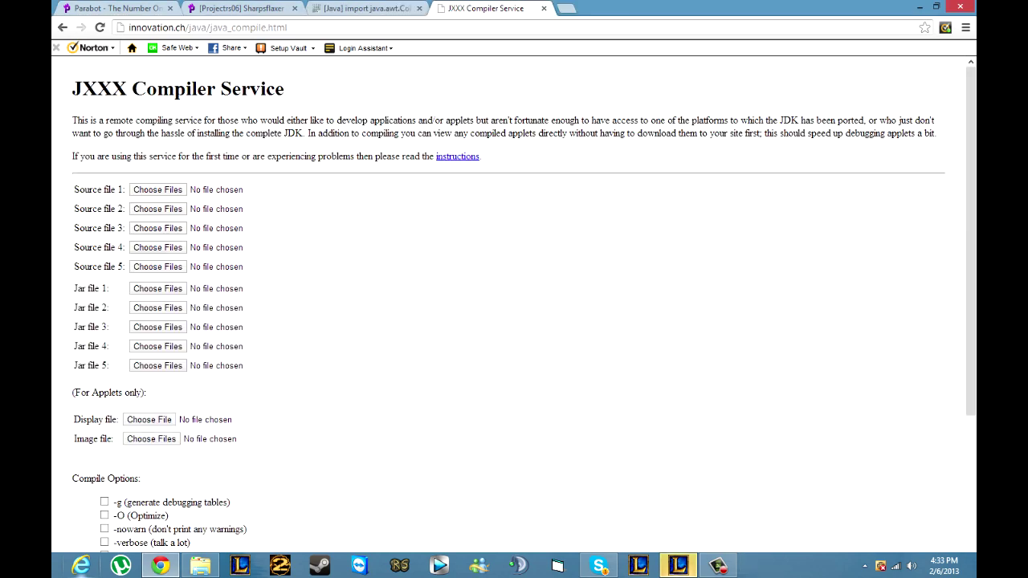
pyautogui.click(157, 189)
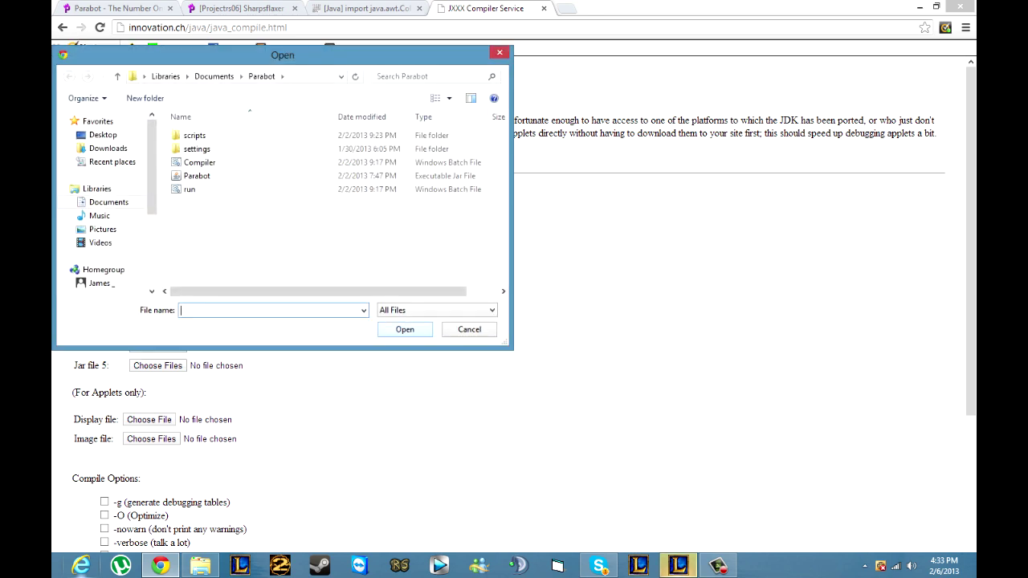
pyautogui.click(103, 135)
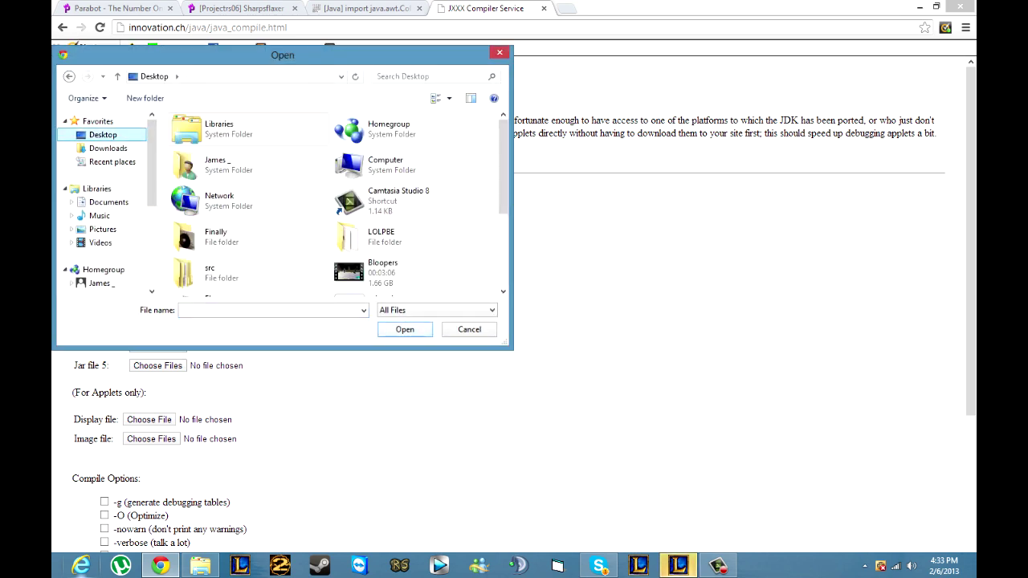
pyautogui.moveTo(504, 199); pyautogui.dragTo(504, 268)
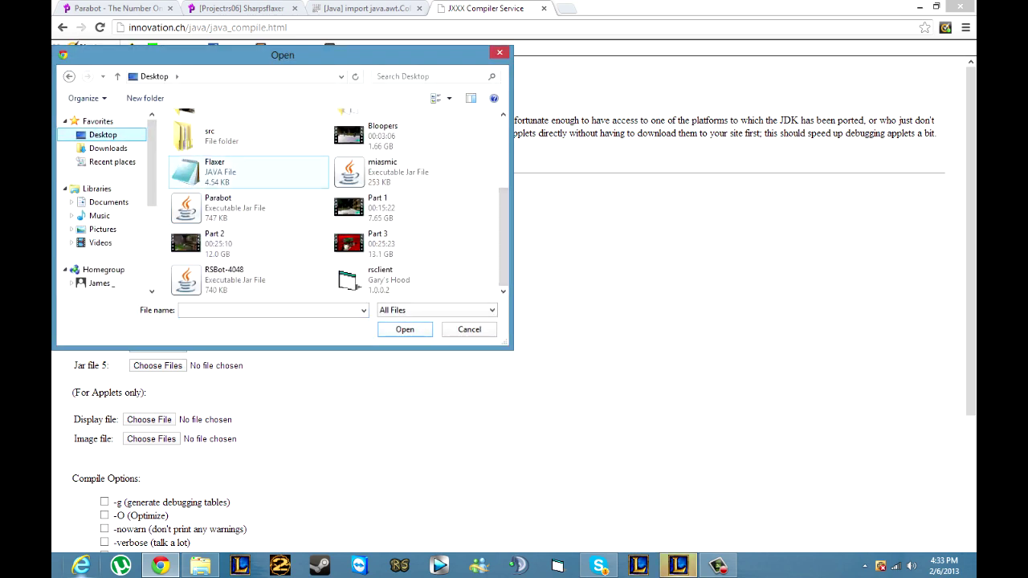
pyautogui.click(232, 172)
pyautogui.press('Return')
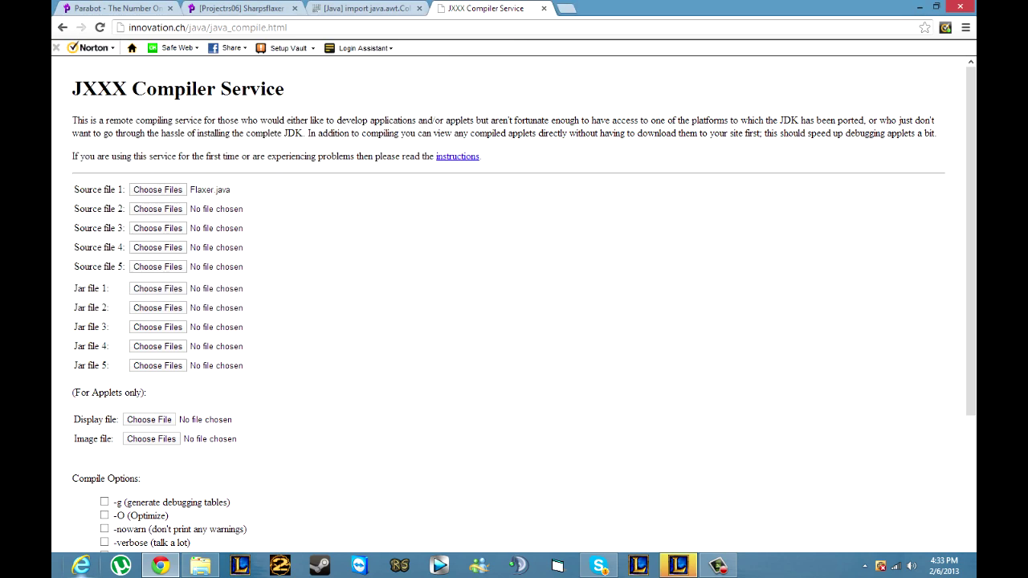
# - Choose the Parabot jar from the Parabot folder in Documents as Jar file 1, with all file types shown
pyautogui.click(157, 289)
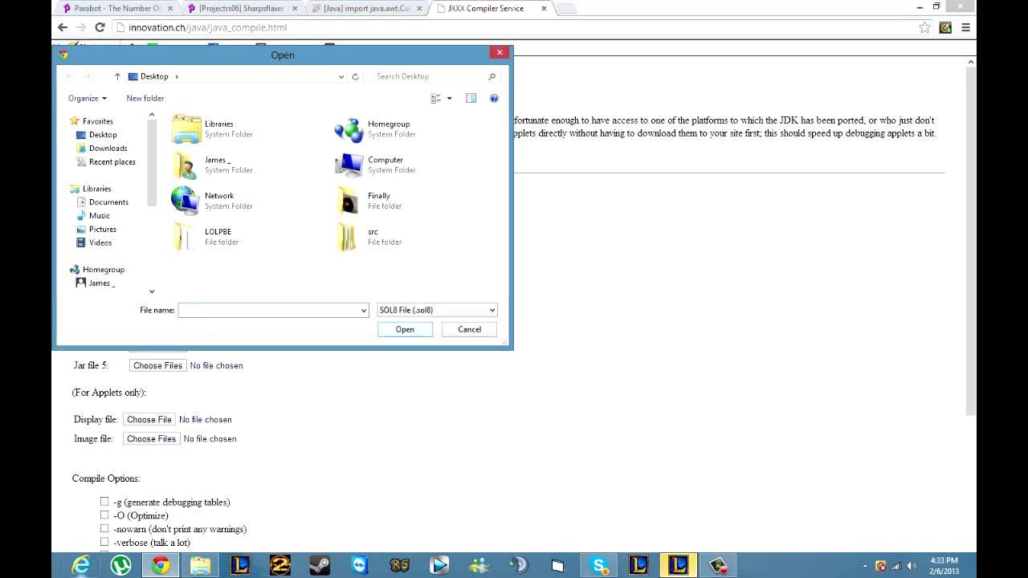
pyautogui.click(108, 202)
pyautogui.doubleClick(195, 136)
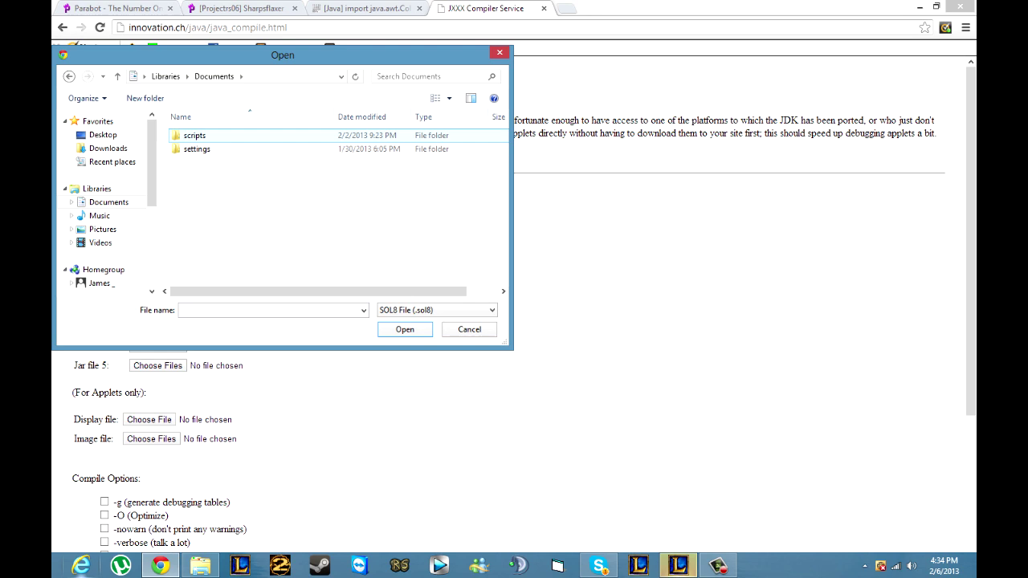
pyautogui.click(436, 310)
pyautogui.click(398, 329)
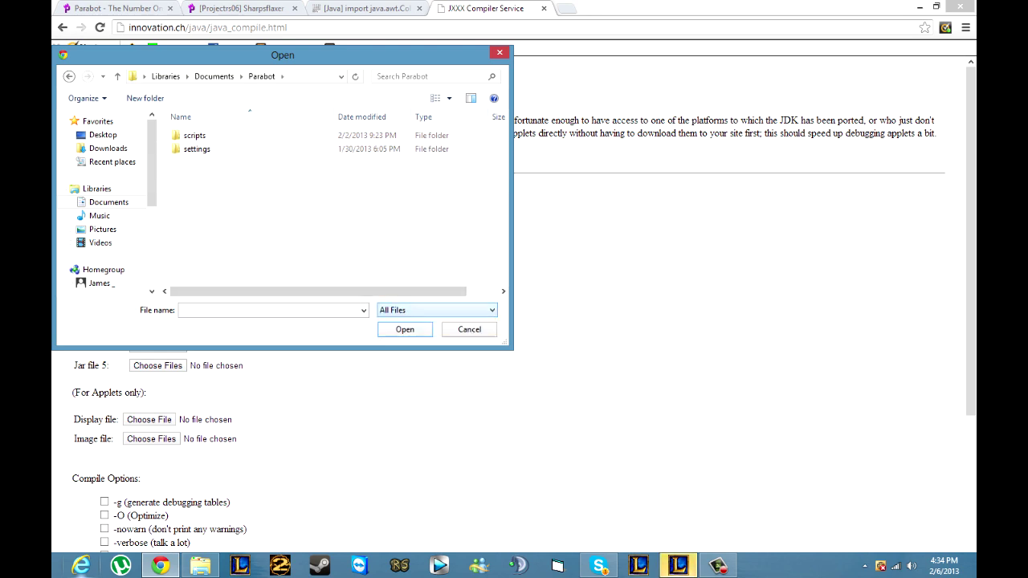
pyautogui.click(197, 176)
pyautogui.click(405, 330)
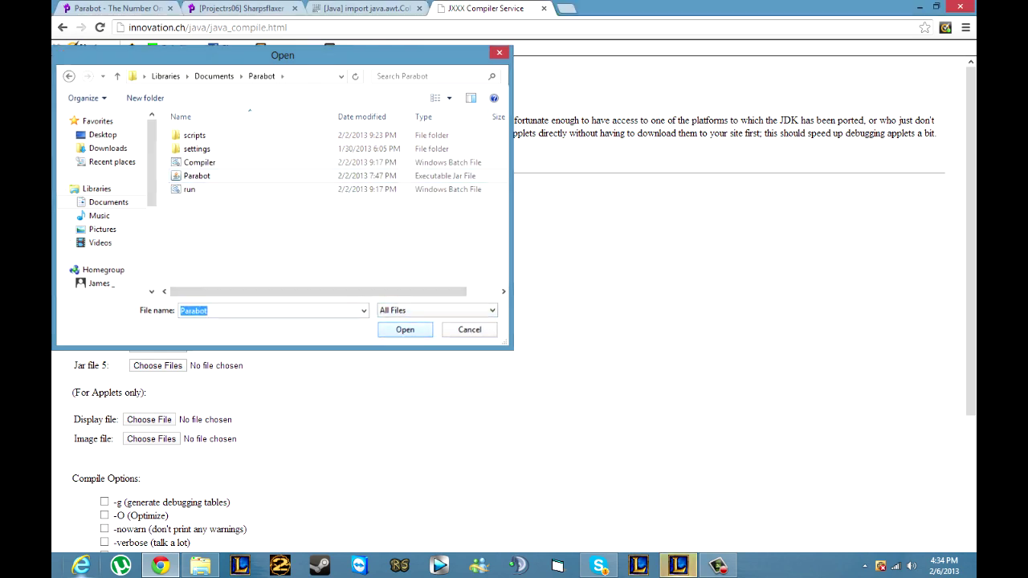
# - Confirm Parabot.jar as Jar file 1, compile the source with JDK version 1.7.0 and check the javac output for errors
pyautogui.press('Return')
pyautogui.scroll(-3, 514, 321)
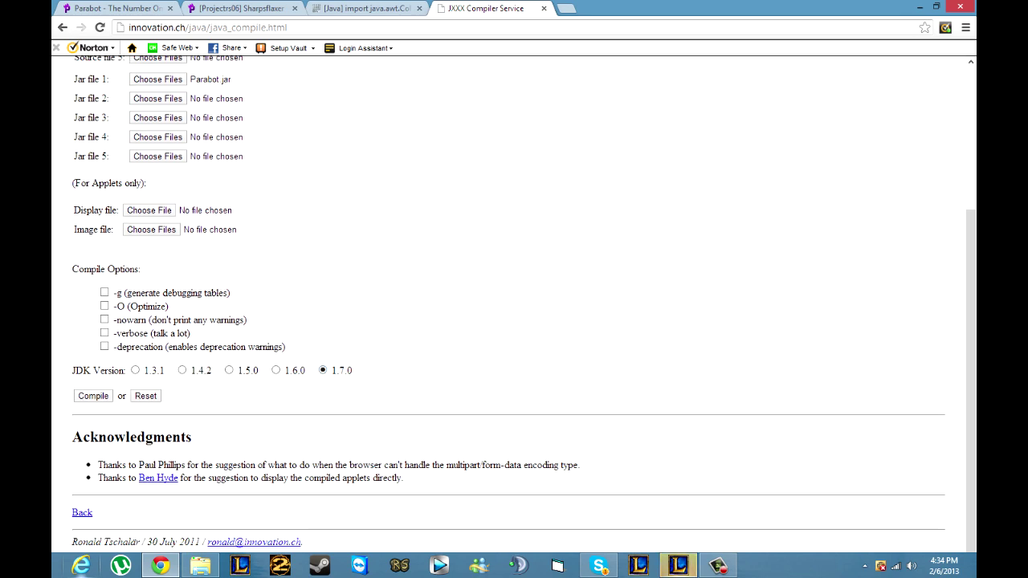
pyautogui.click(93, 396)
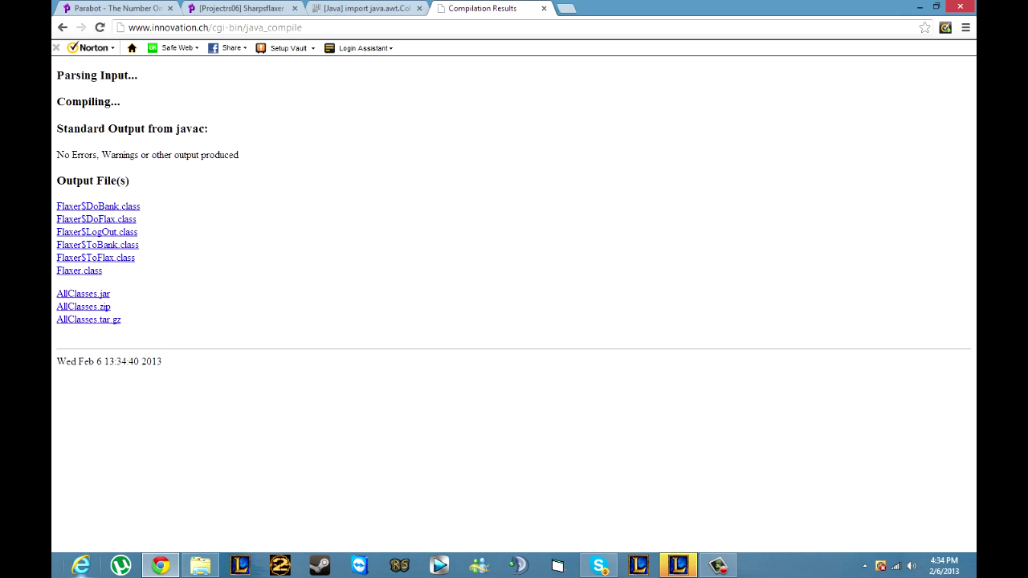
pyautogui.moveTo(240, 155); pyautogui.dragTo(56, 154)
pyautogui.click(61, 157)
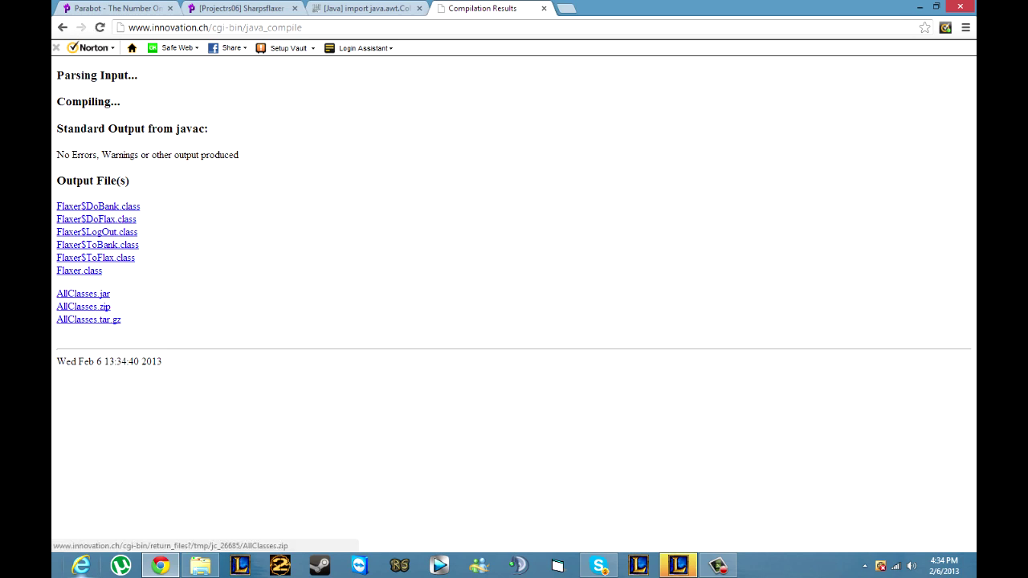
# - Download AllClasses.zip from the compilation output, open it in WinRAR and dismiss the licence notice
pyautogui.click(82, 306)
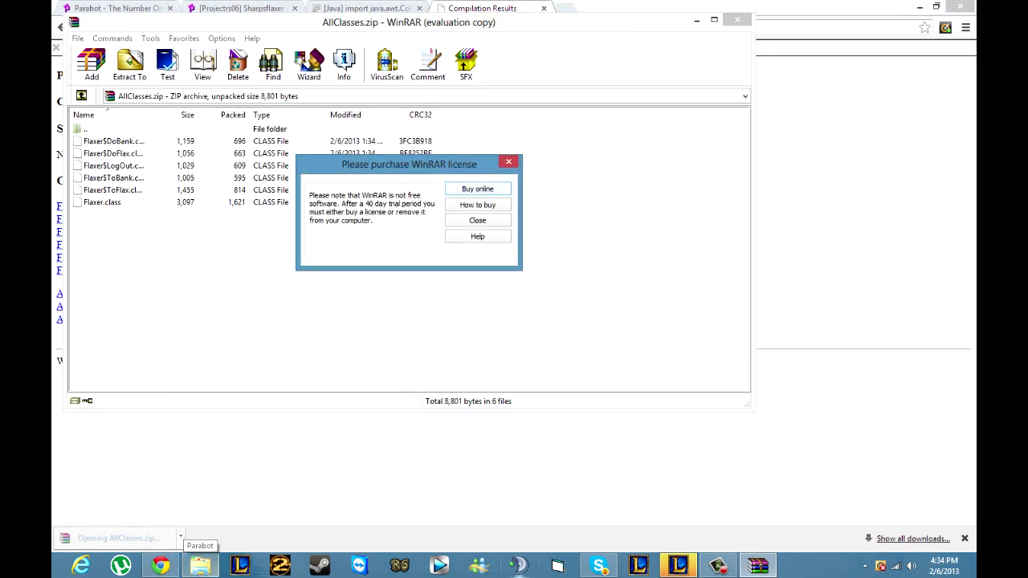
pyautogui.click(508, 161)
pyautogui.moveTo(409, 22); pyautogui.dragTo(570, 90)
# - Extract all six Flaxer class files into Parabot's scripts/compiled folder, replacing the existing files, and close the archive
pyautogui.click(199, 565)
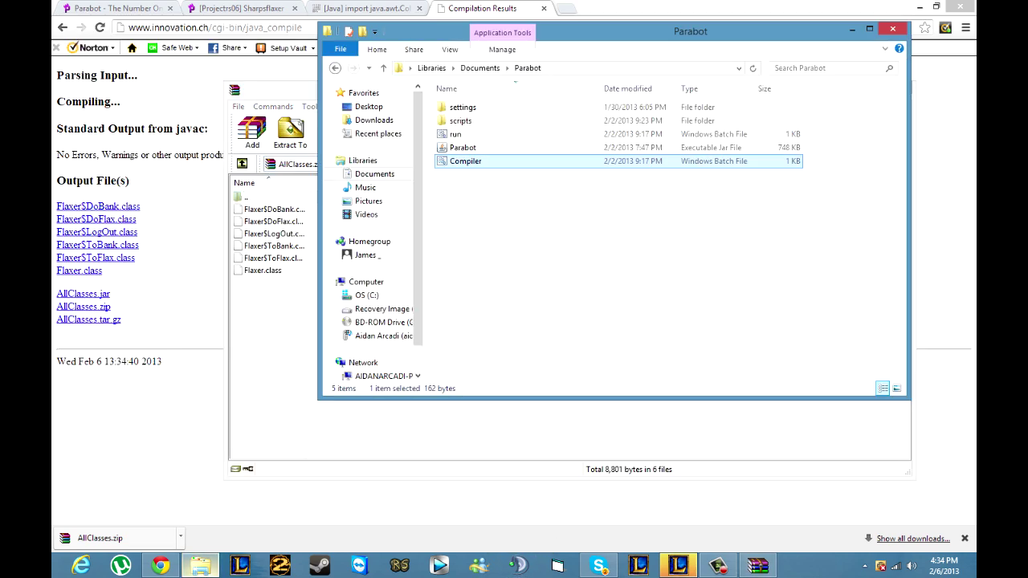
pyautogui.moveTo(578, 32); pyautogui.dragTo(660, 36)
pyautogui.moveTo(337, 90); pyautogui.dragTo(207, 42)
pyautogui.click(835, 232)
pyautogui.doubleClick(542, 125)
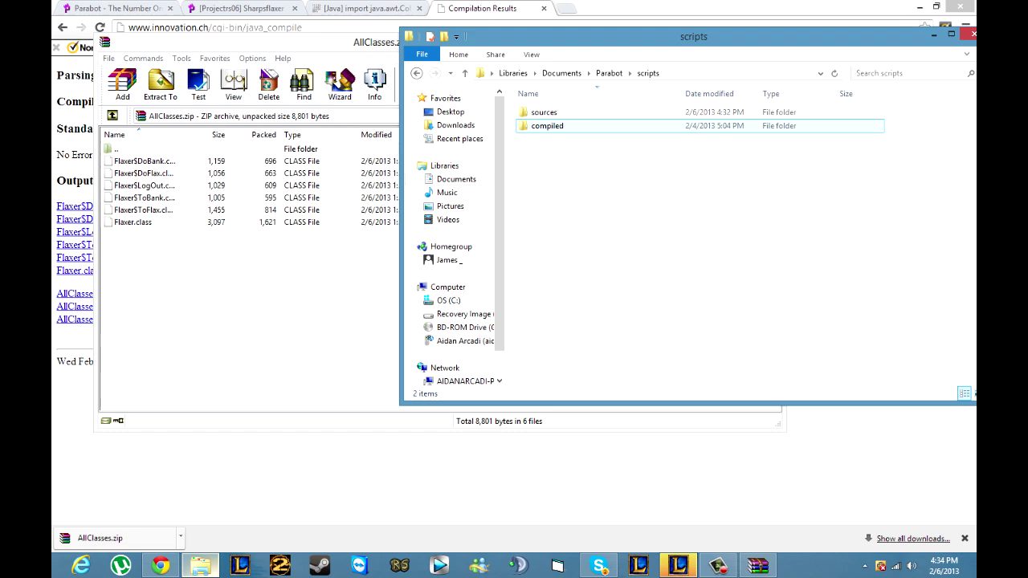
pyautogui.doubleClick(546, 125)
pyautogui.moveTo(269, 277); pyautogui.dragTo(835, 369)
pyautogui.moveTo(505, 110); pyautogui.dragTo(482, 123)
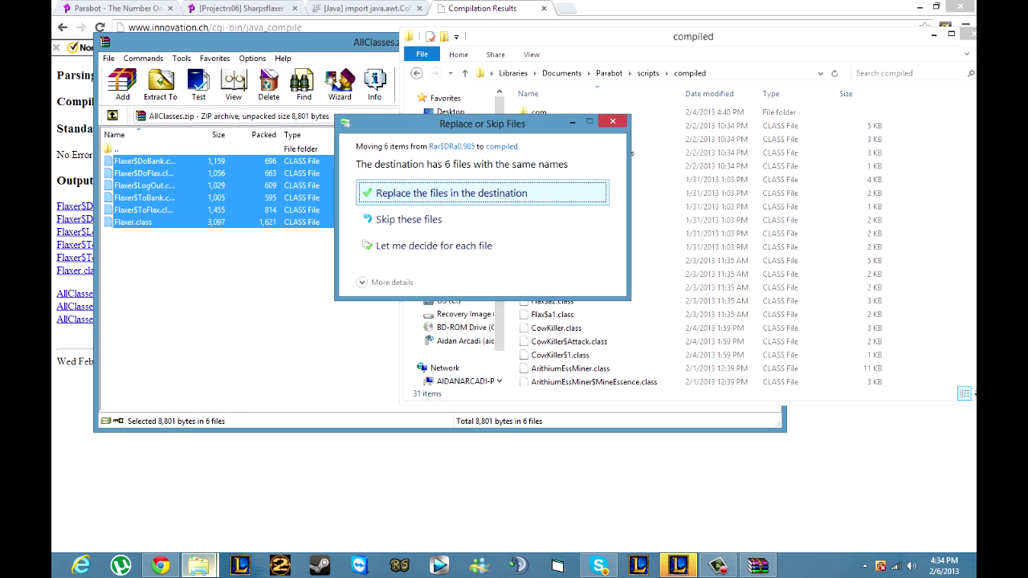
pyautogui.click(451, 192)
pyautogui.click(379, 43)
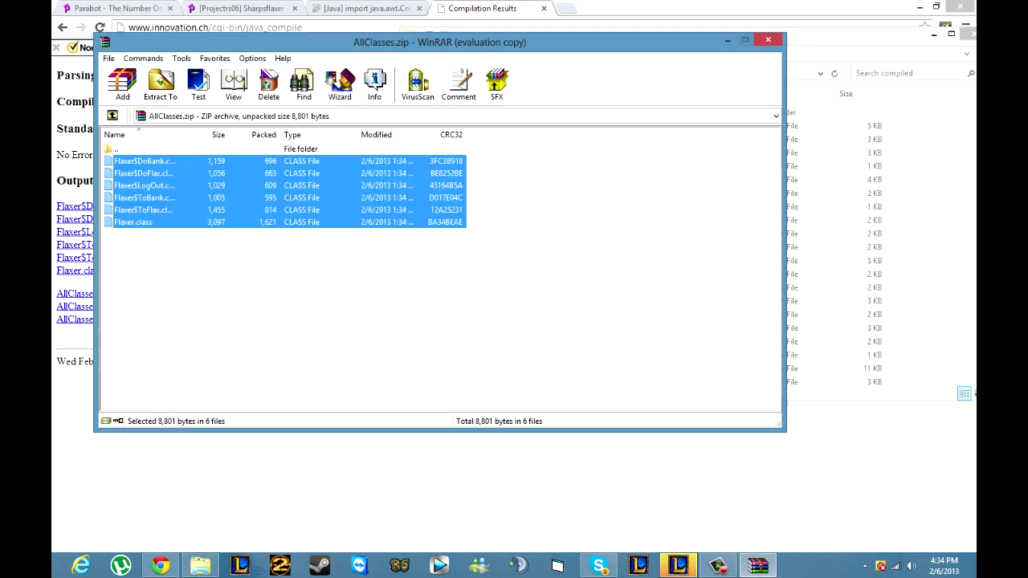
pyautogui.click(768, 41)
# - Go back to the Parabot folder and launch Parabot with the run batch file
pyautogui.click(462, 80)
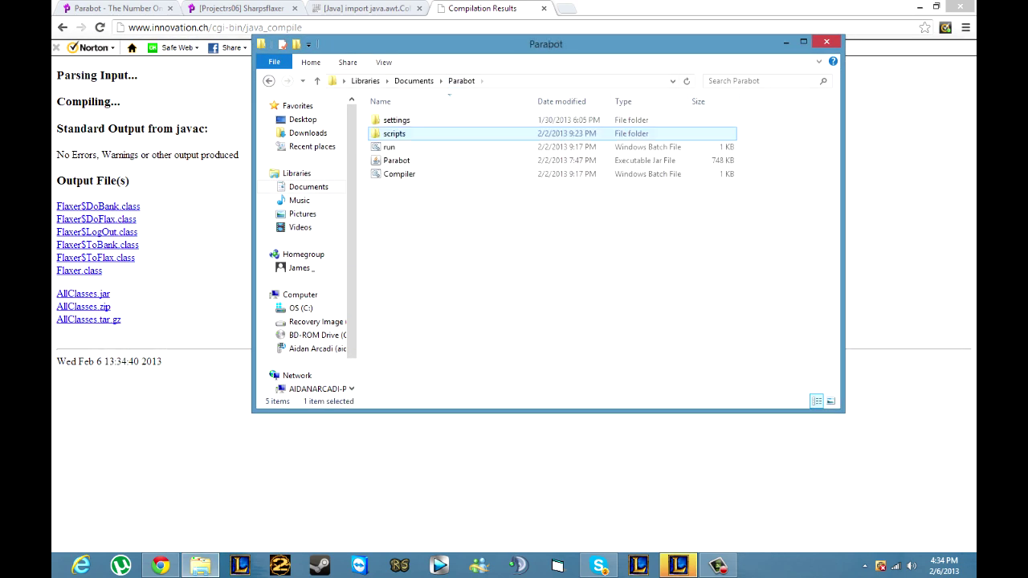
pyautogui.doubleClick(388, 147)
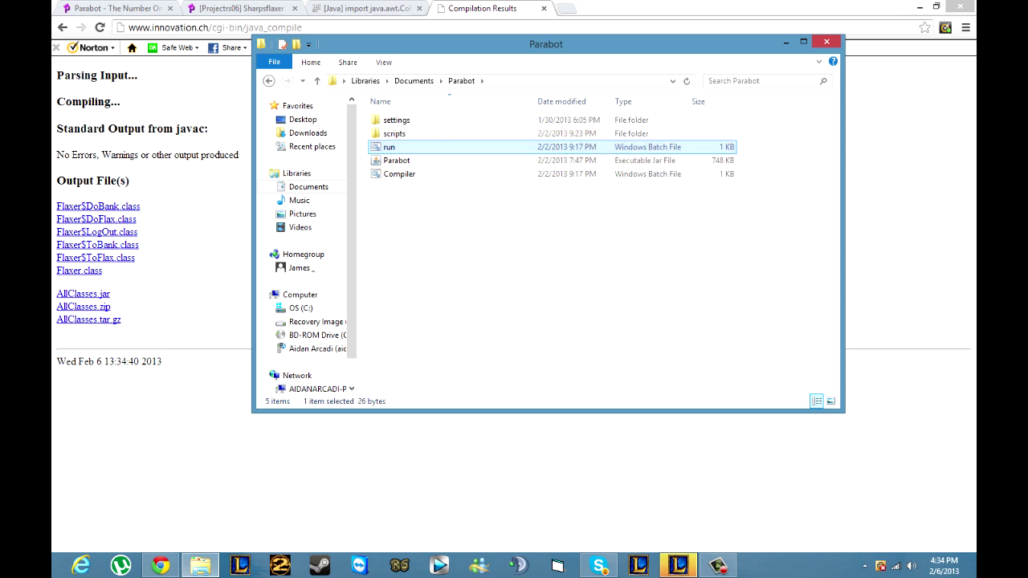
pyautogui.moveTo(361, 94); pyautogui.dragTo(305, 28)
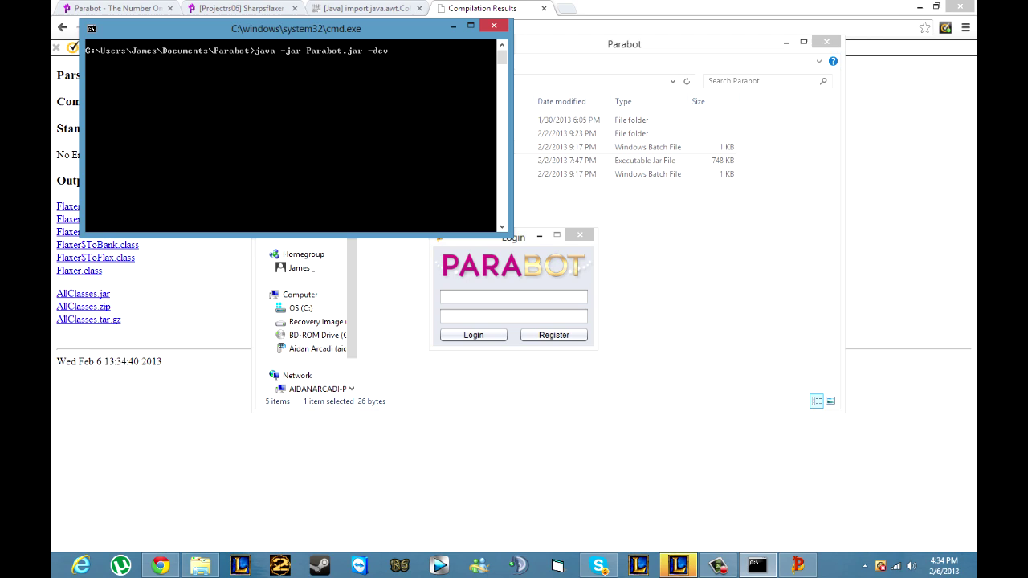
# - Open the run batch file in Notepad to examine its launch command, then close it and the Parabot folder
pyautogui.click(386, 147)
pyautogui.rightClick(385, 147)
pyautogui.click(414, 169)
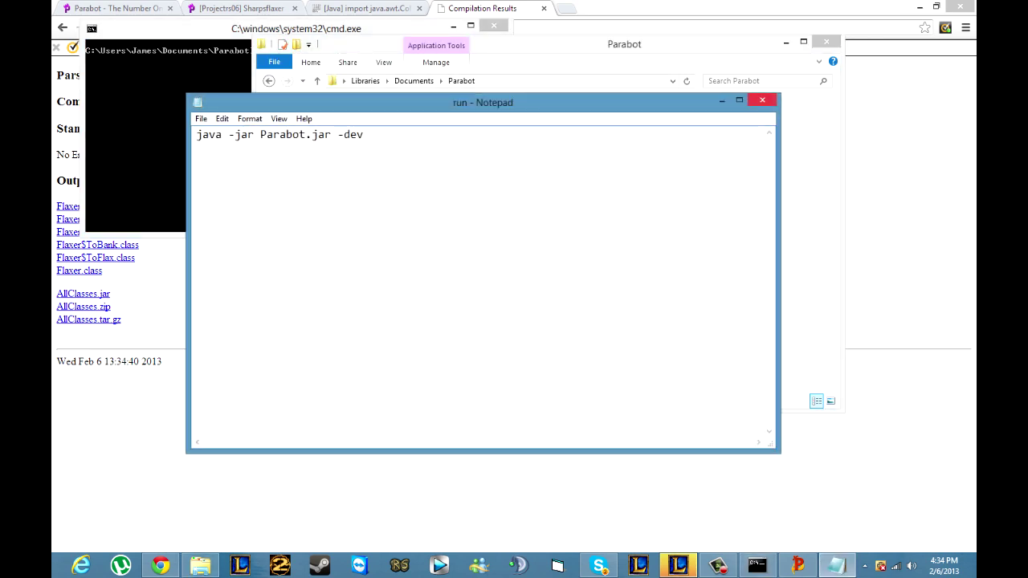
pyautogui.click(761, 101)
pyautogui.click(826, 41)
# - Log in to Parabot with the account username and password
pyautogui.click(580, 235)
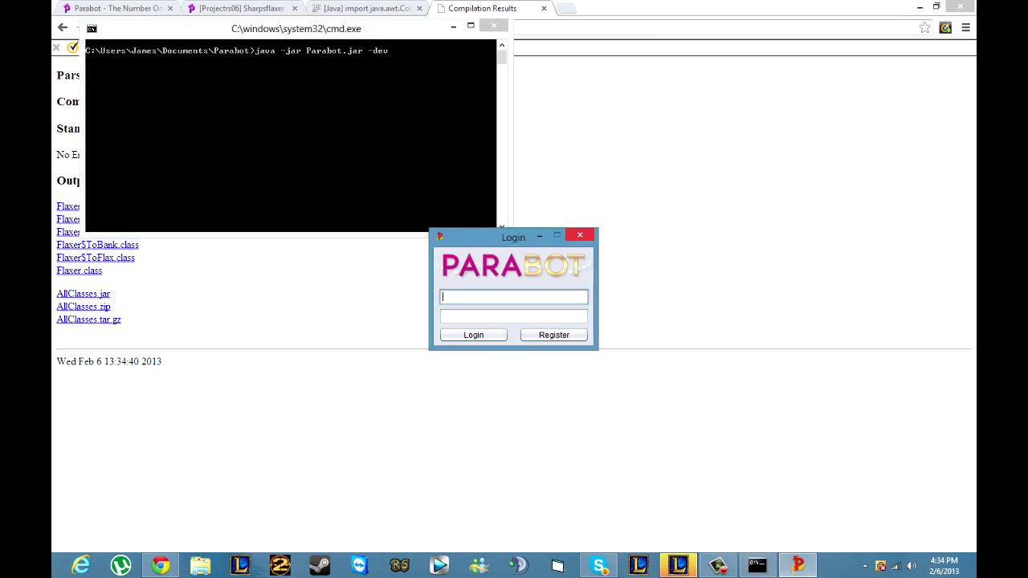
pyautogui.write('eepyflam')
pyautogui.press('Tab')
pyautogui.write('*')
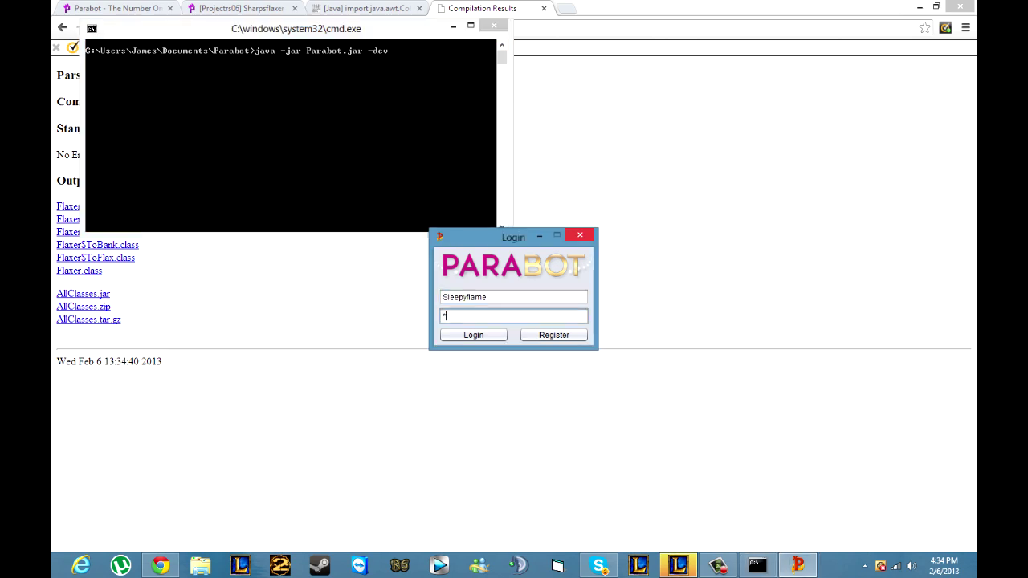
pyautogui.write('**********')
pyautogui.press('Return')
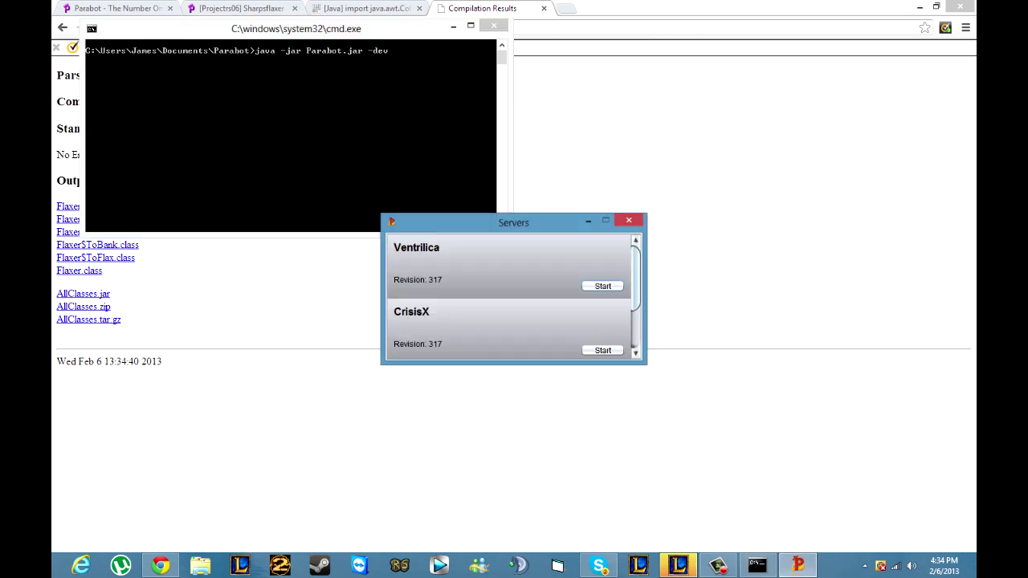
# - Start the Project RS06 server and view the FlaxPicker script under MoneyMaking and pCooker under Cooking in the script selector
pyautogui.scroll(-1, 510, 297)
pyautogui.click(602, 346)
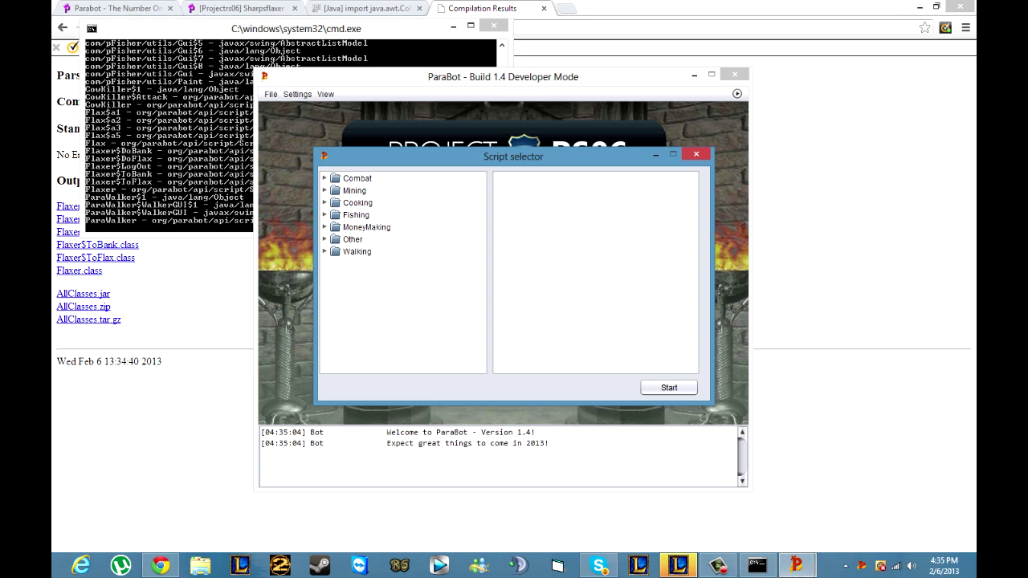
pyautogui.doubleClick(366, 227)
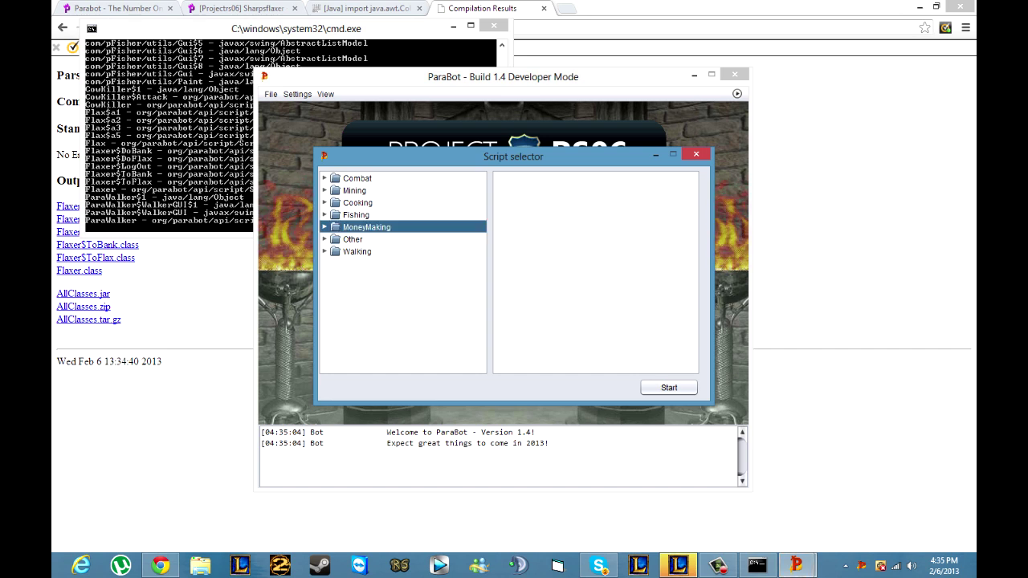
pyautogui.click(371, 239)
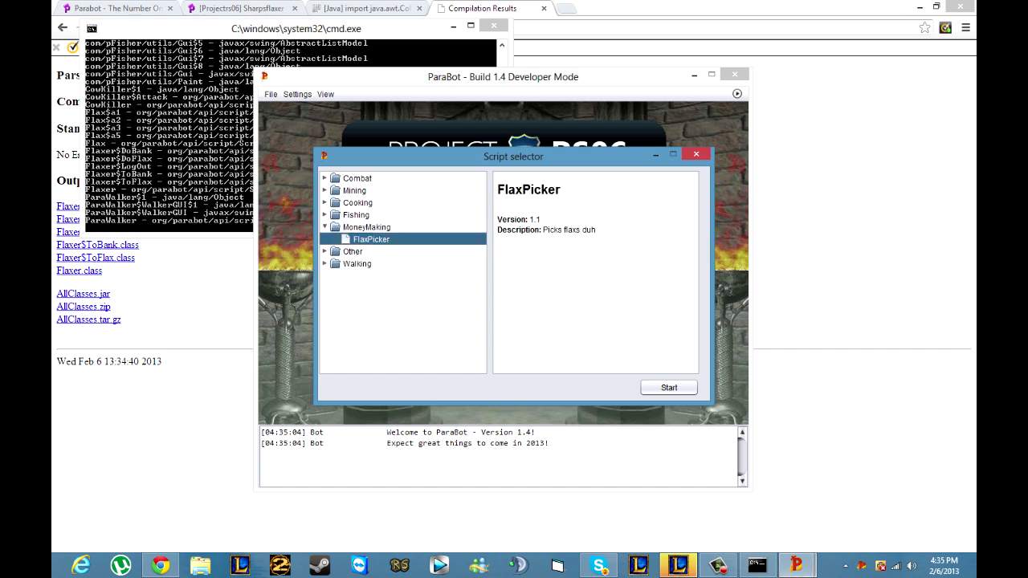
pyautogui.doubleClick(358, 203)
pyautogui.click(368, 215)
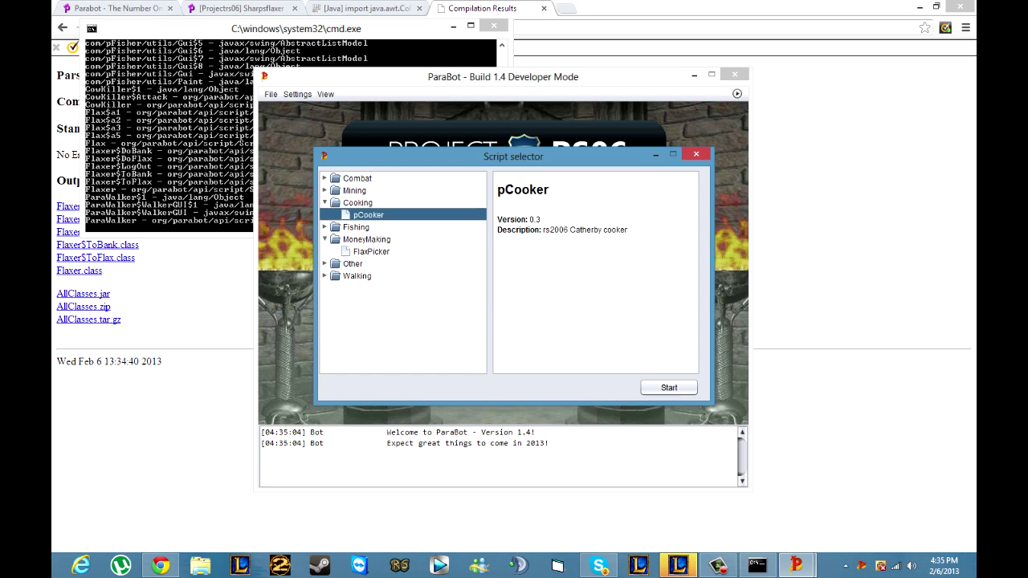
# - Close the script selector, the ParaBot client and the browser to get back to the desktop
pyautogui.click(696, 155)
pyautogui.click(734, 74)
pyautogui.click(543, 8)
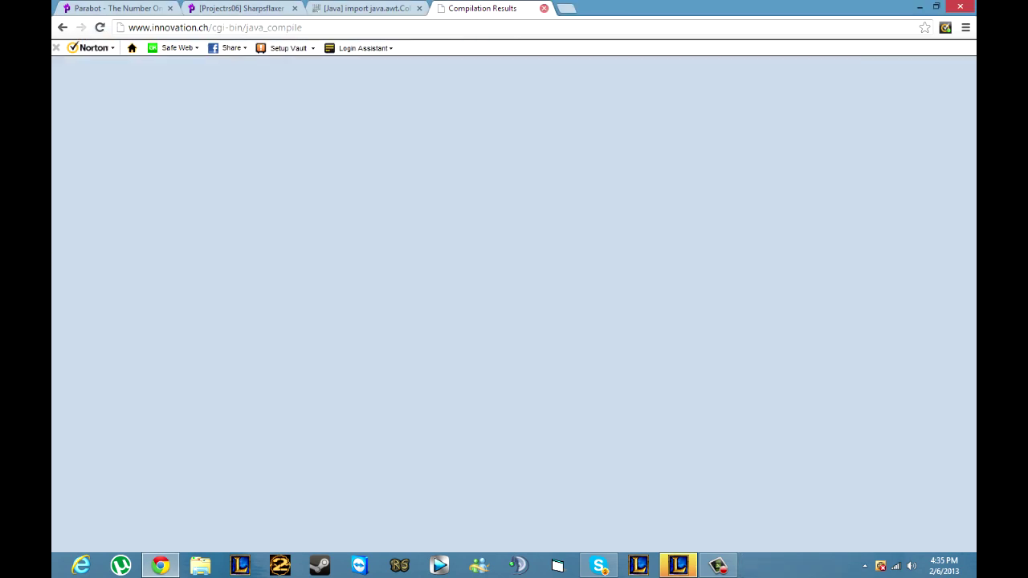
pyautogui.hotkey('alt', 'Left')
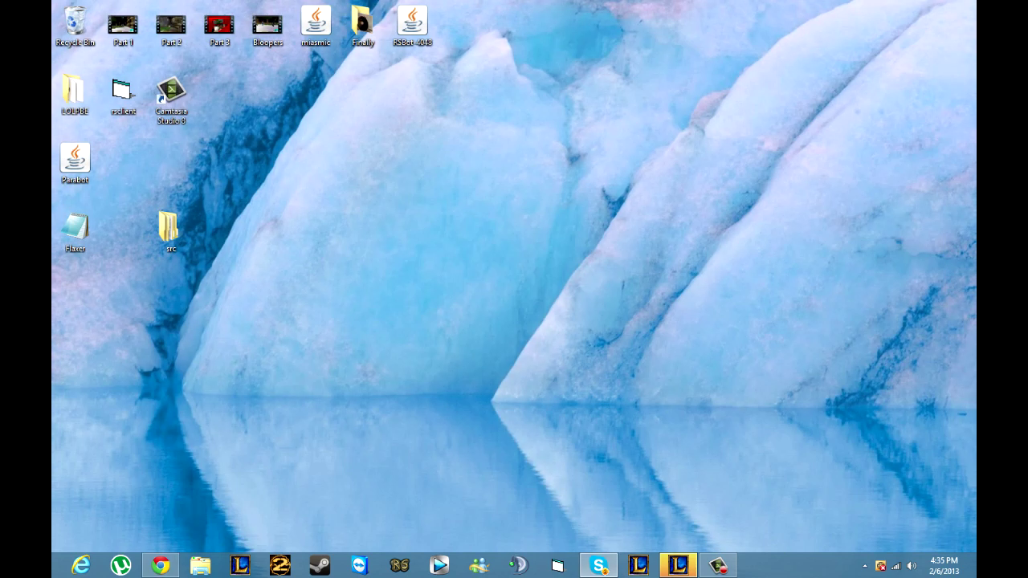
# - Place the src folder beside Camtasia Studio 8 on the desktop and permanently delete the Flaxer file through the Recycle Bin
pyautogui.moveTo(168, 229); pyautogui.dragTo(216, 92)
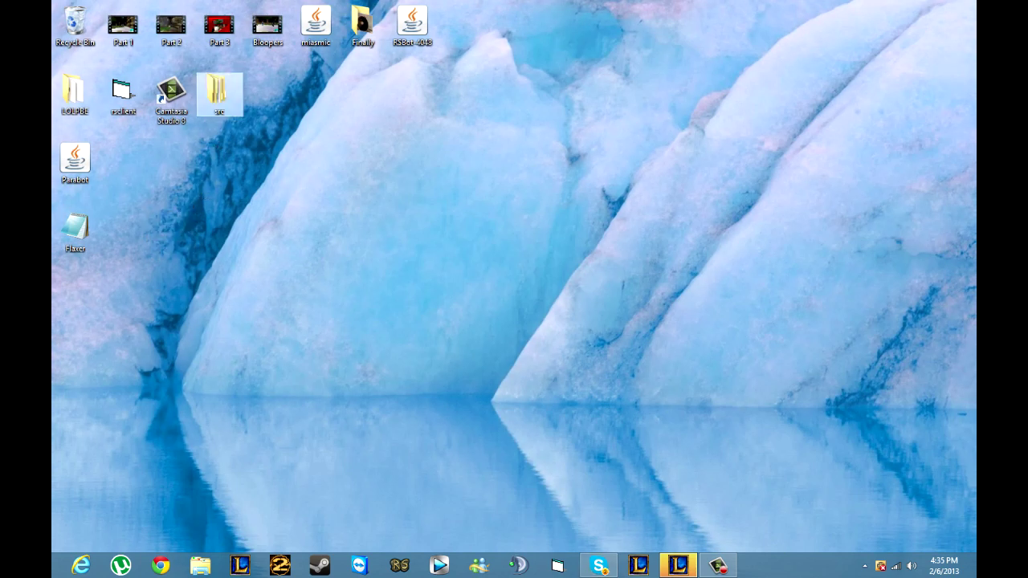
pyautogui.rightClick(74, 32)
pyautogui.click(126, 67)
pyautogui.press('Return')
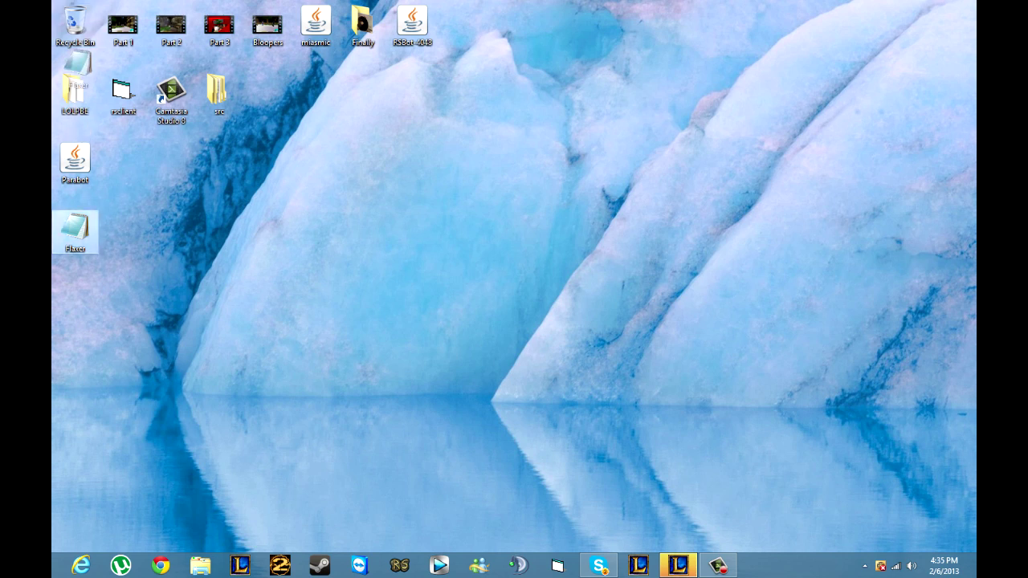
pyautogui.moveTo(75, 233); pyautogui.dragTo(75, 28)
pyautogui.rightClick(85, 43)
pyautogui.click(138, 79)
pyautogui.press('Return')
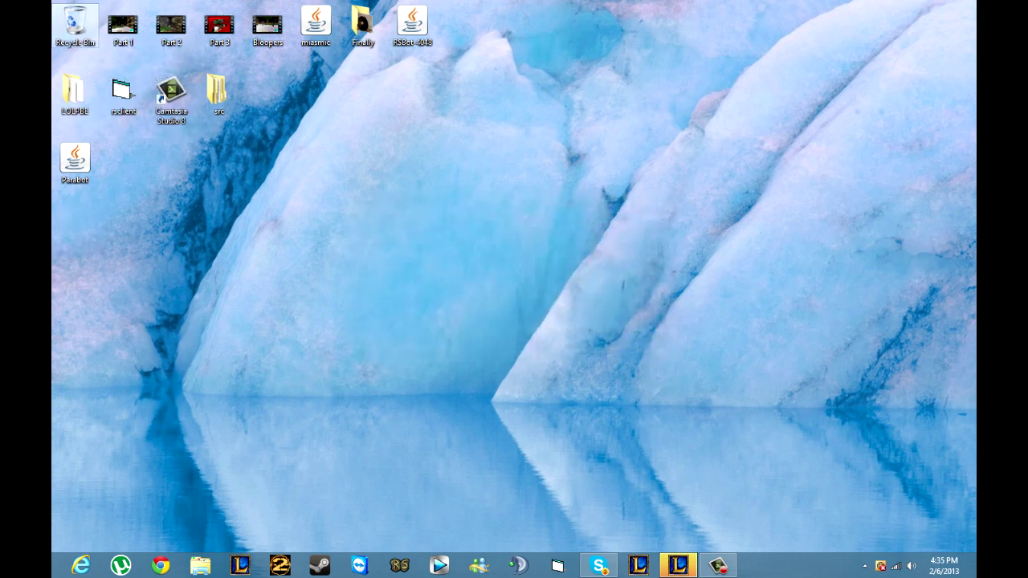
pyautogui.moveTo(448, 279); pyautogui.dragTo(287, 232)
pyautogui.click(718, 565)
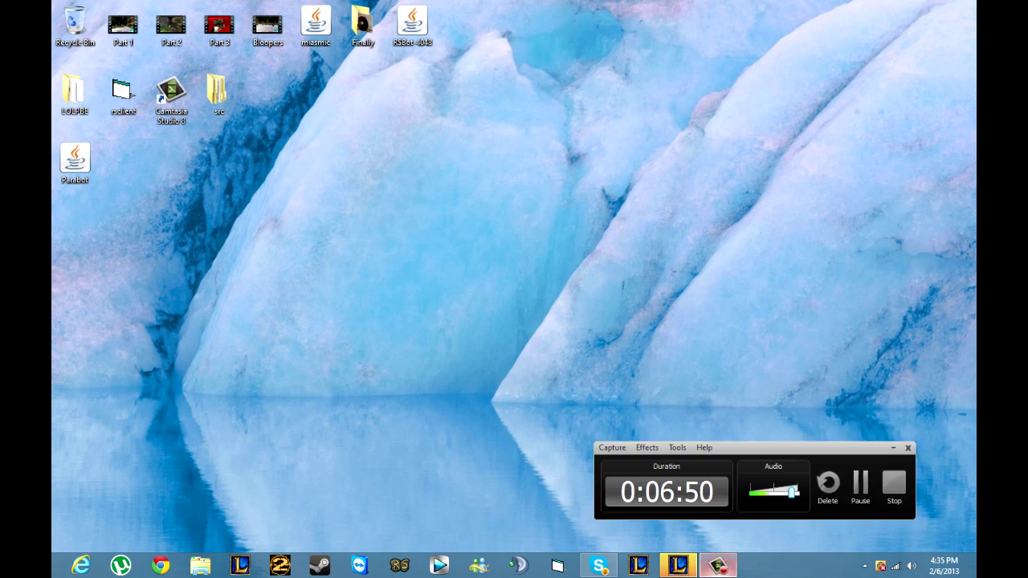
pyautogui.moveTo(770, 448); pyautogui.dragTo(496, 272)
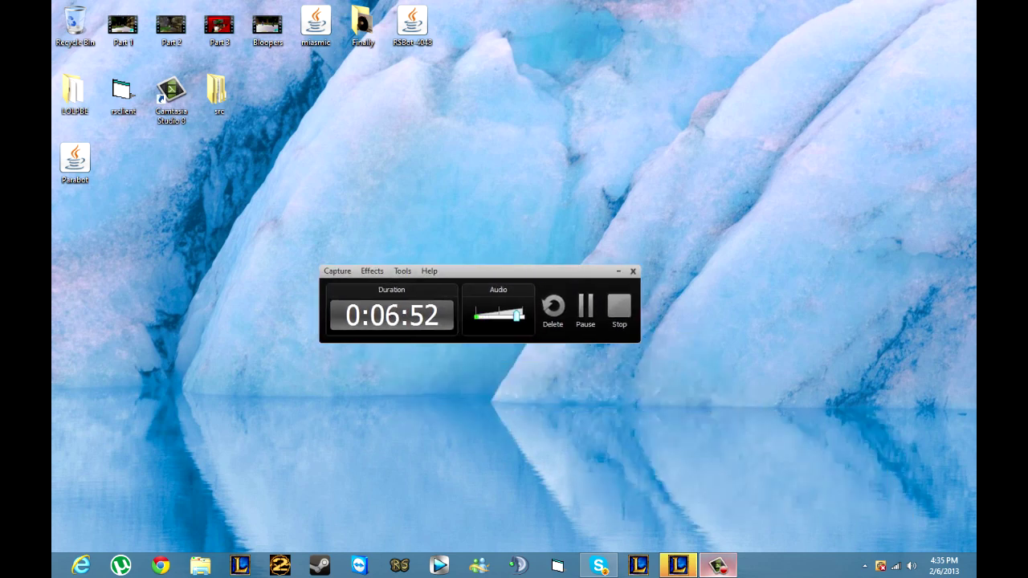